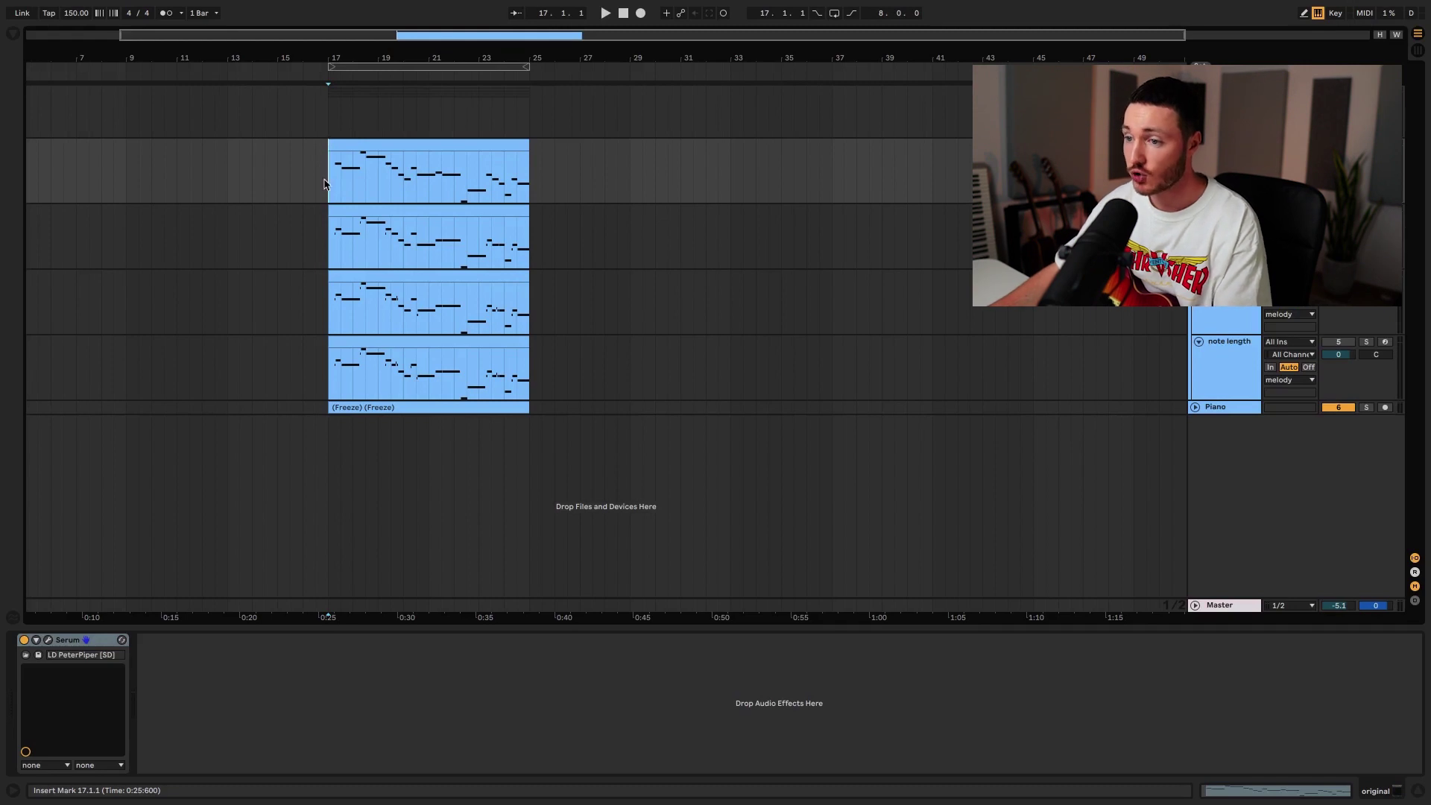
Step: Play the original track's melody from bar 17
{"action": "scroll", "coordinate": [331, 163], "scroll_direction": "up", "scroll_amount": 2}
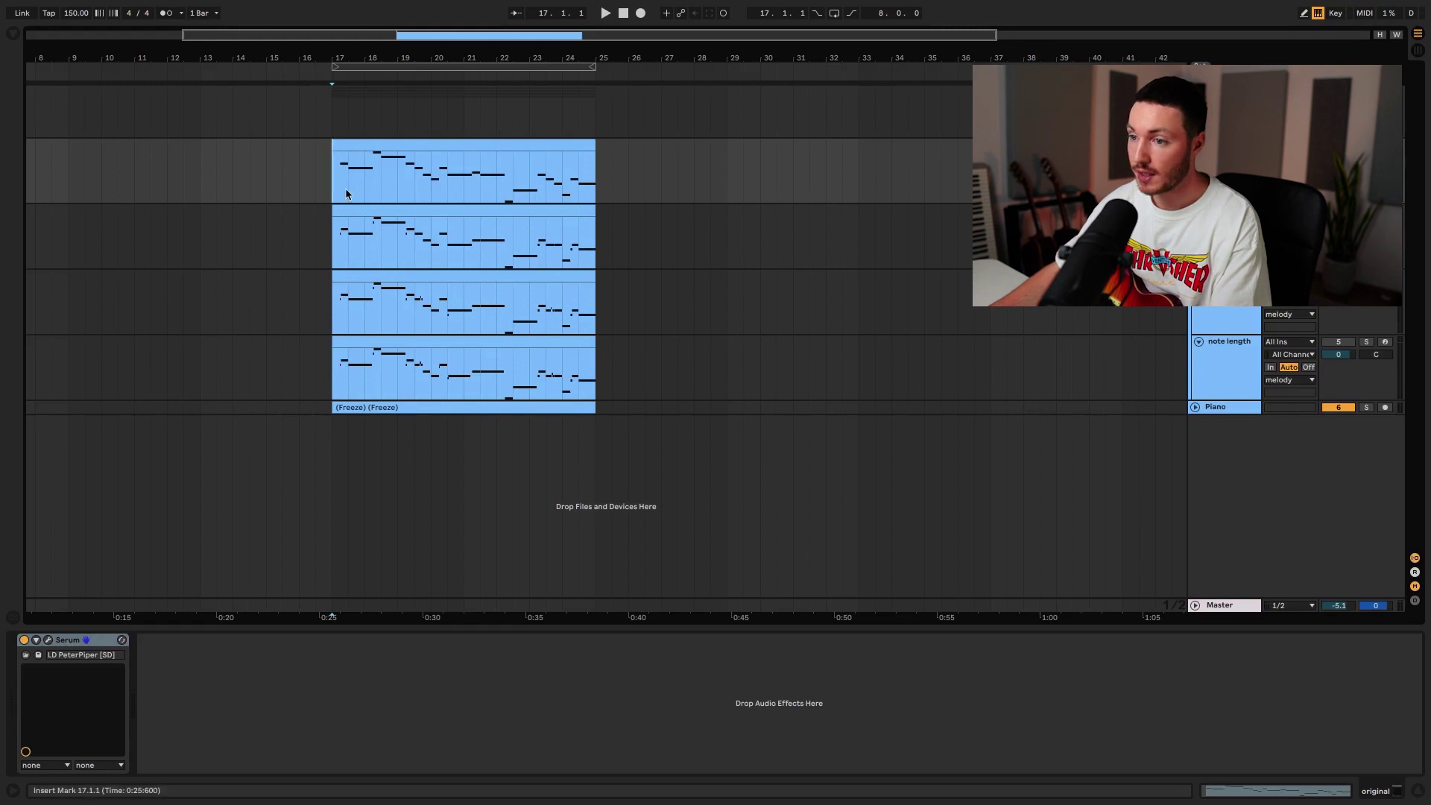
{"action": "left_click", "coordinate": [62, 641]}
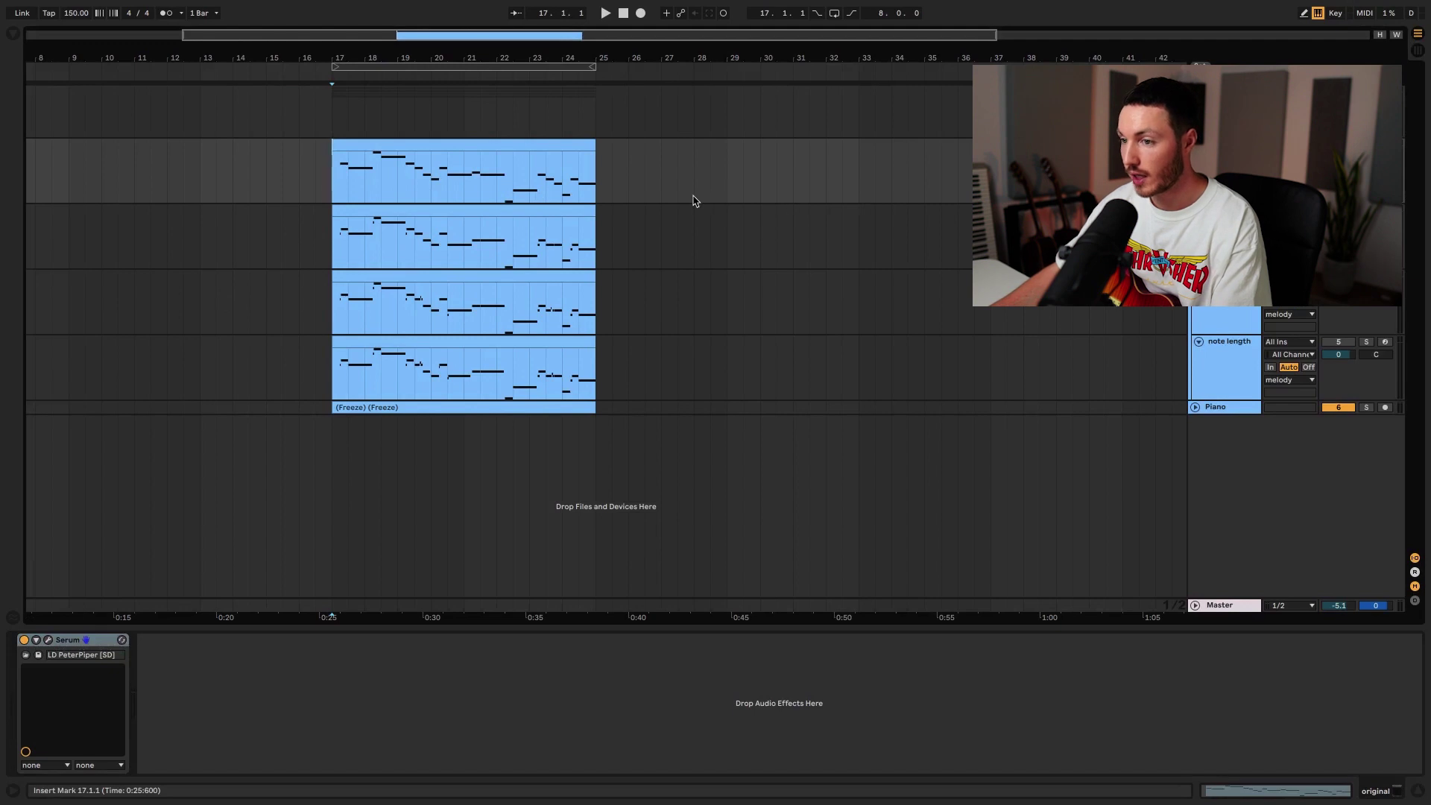
{"action": "key", "text": "space"}
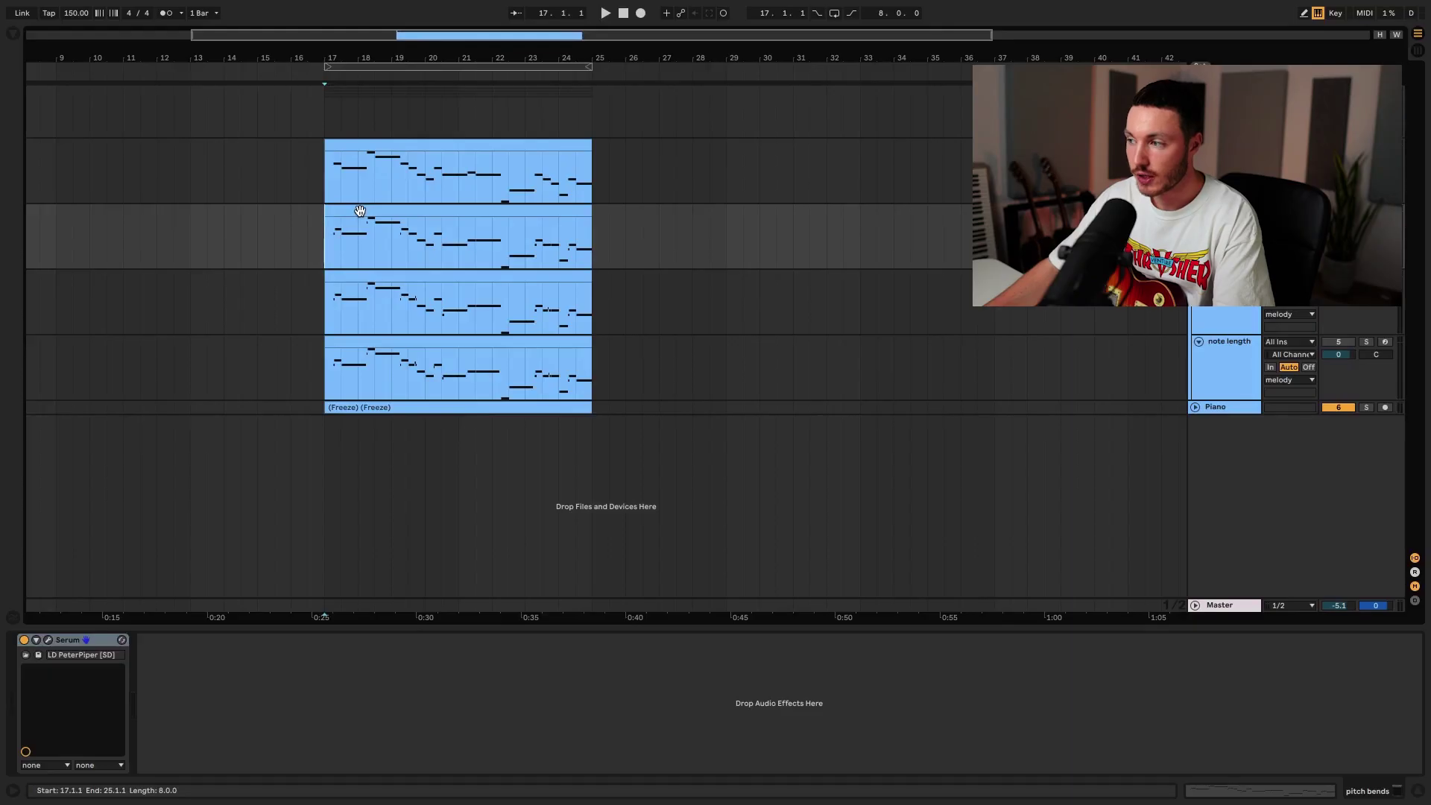
Step: Open the pitch bends track's MIDI clip and examine the short grace notes placed before the main melody notes
{"action": "double_click", "coordinate": [360, 211]}
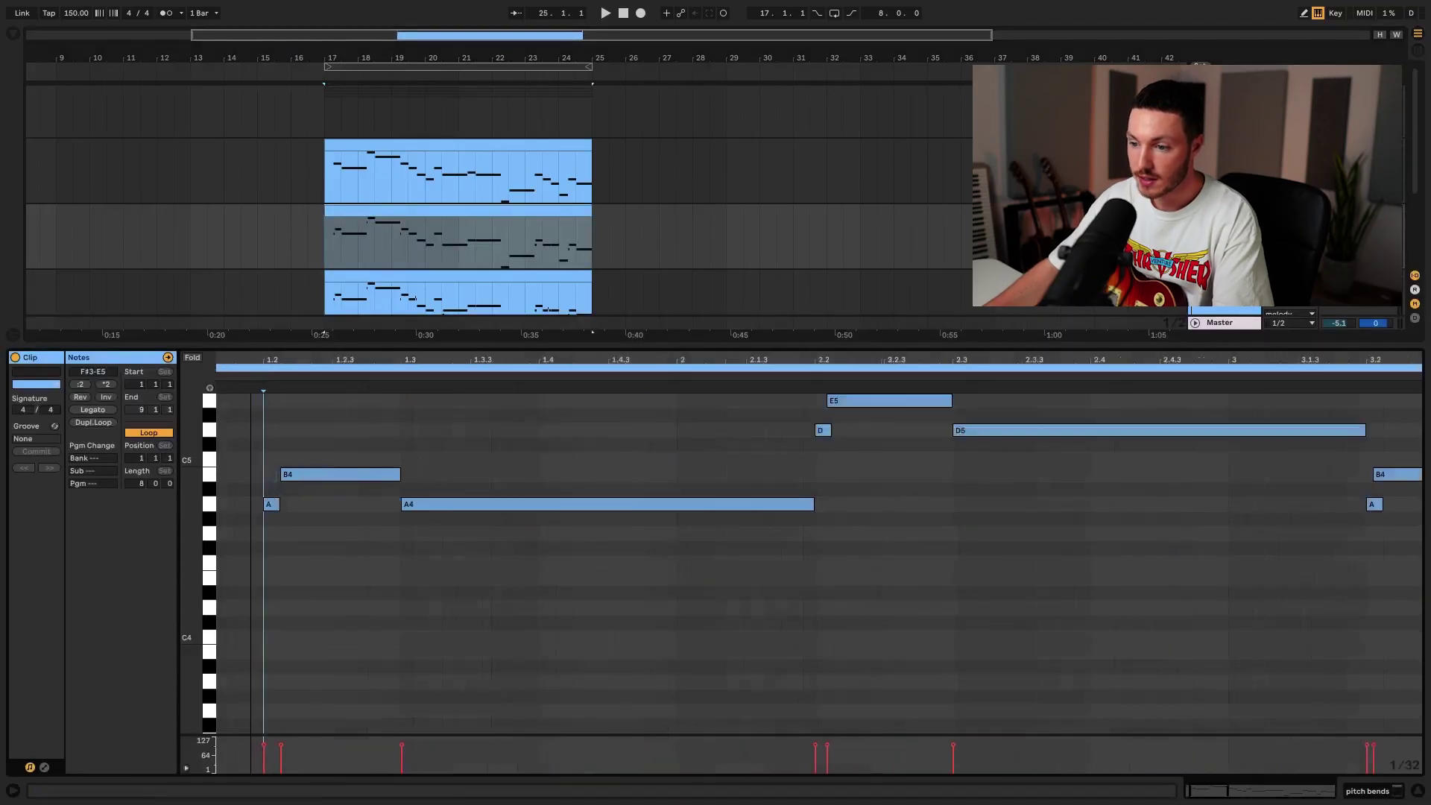
{"action": "scroll", "coordinate": [257, 360], "scroll_direction": "up", "scroll_amount": 5}
{"action": "left_click_drag", "start_coordinate": [271, 496], "coordinate": [345, 525]}
{"action": "left_click", "coordinate": [284, 479]}
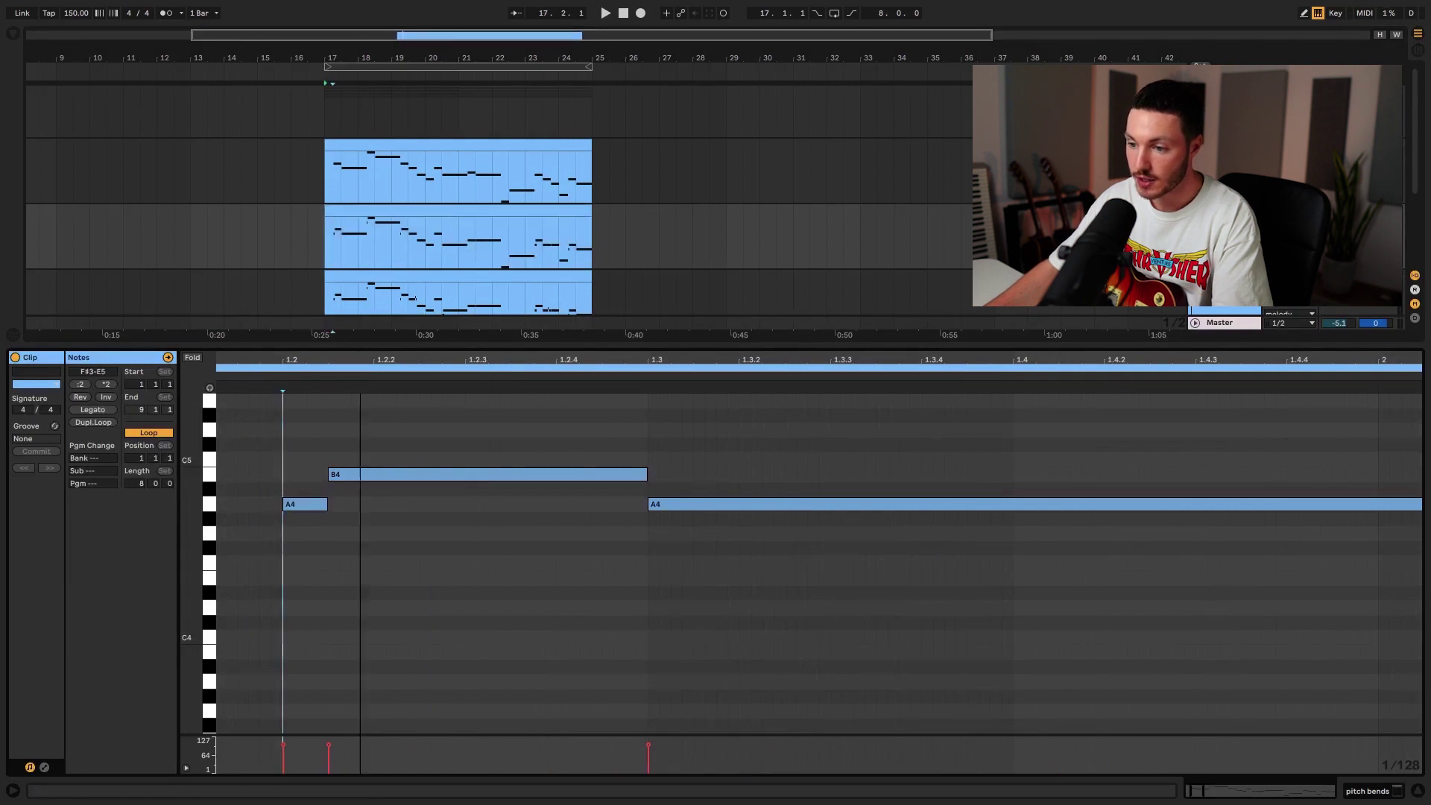
{"action": "scroll", "coordinate": [358, 359], "scroll_direction": "down", "scroll_amount": 5}
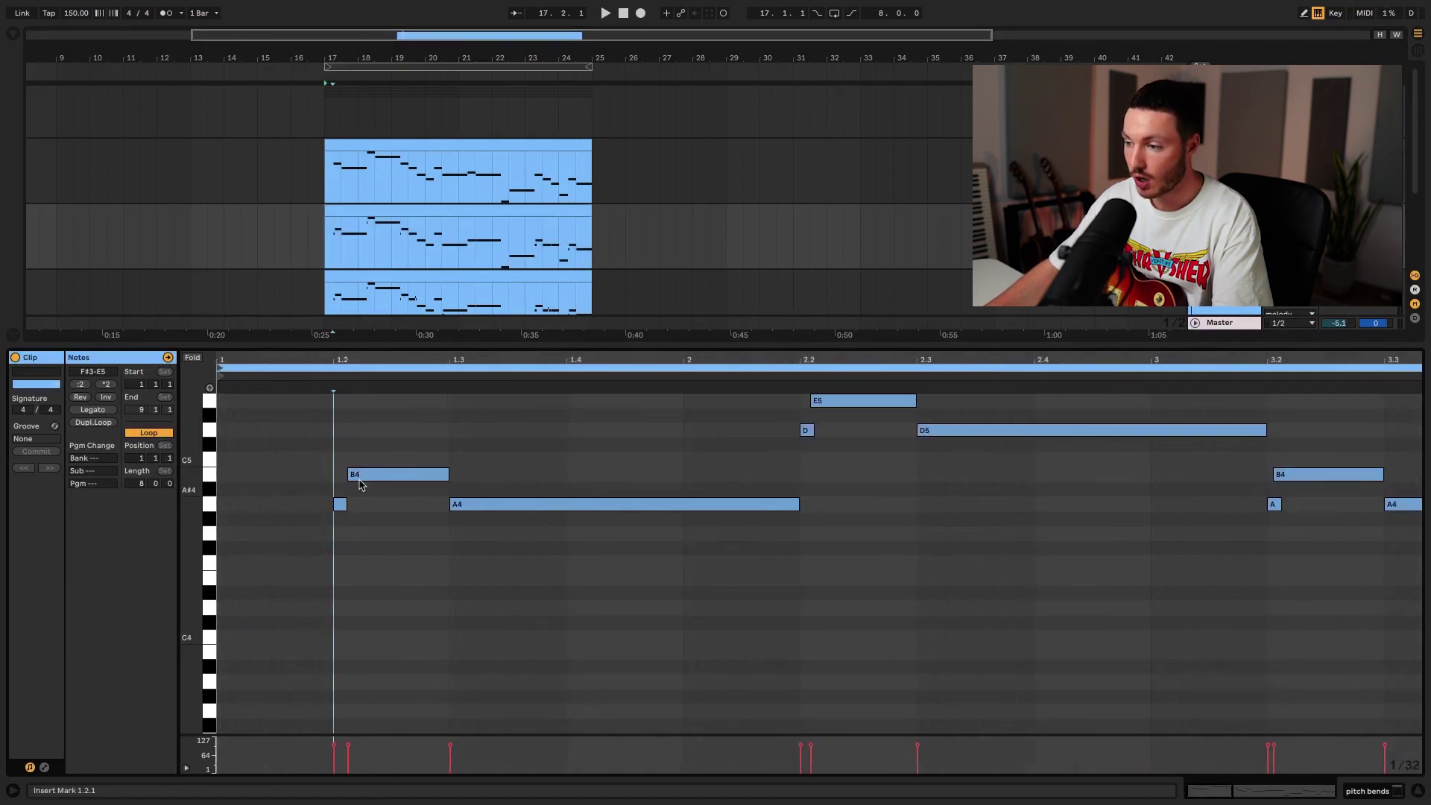
{"action": "left_click_drag", "start_coordinate": [466, 363], "coordinate": [299, 359]}
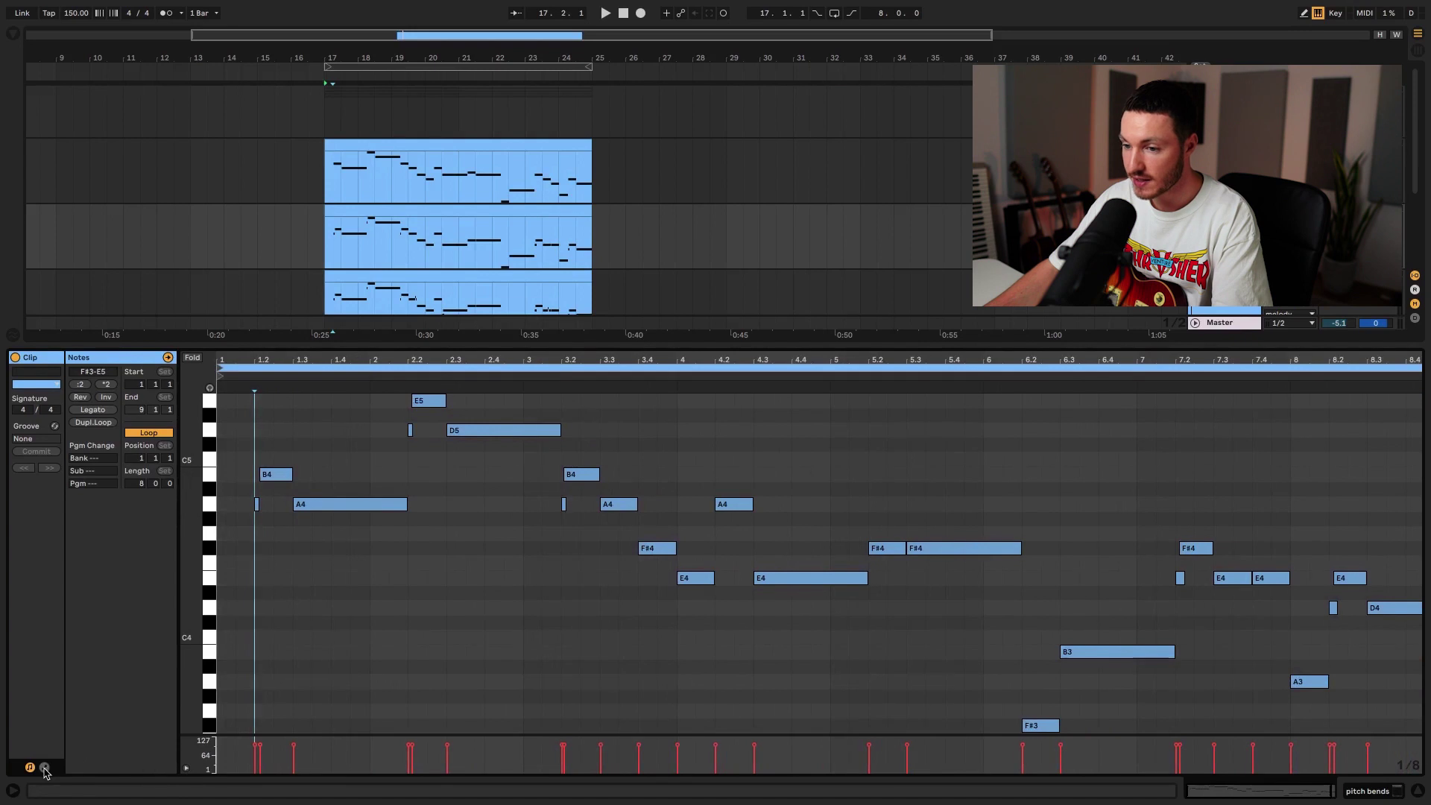
Step: Show the pitch bends clip's envelopes and display the MIDI Ctrl Pitch Bend envelope
{"action": "left_click", "coordinate": [44, 768]}
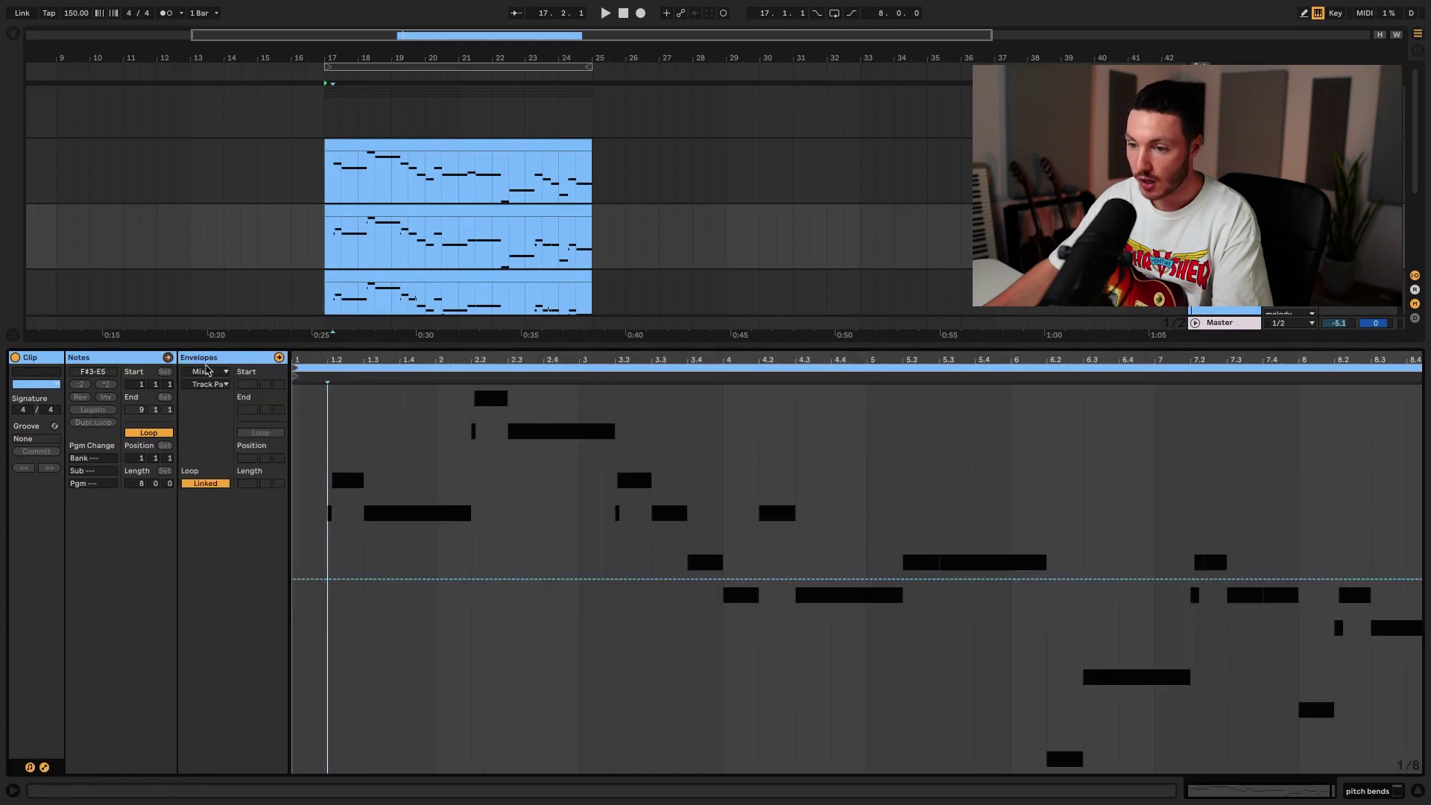
{"action": "left_click", "coordinate": [206, 374]}
{"action": "left_click", "coordinate": [208, 385]}
{"action": "left_click", "coordinate": [210, 384]}
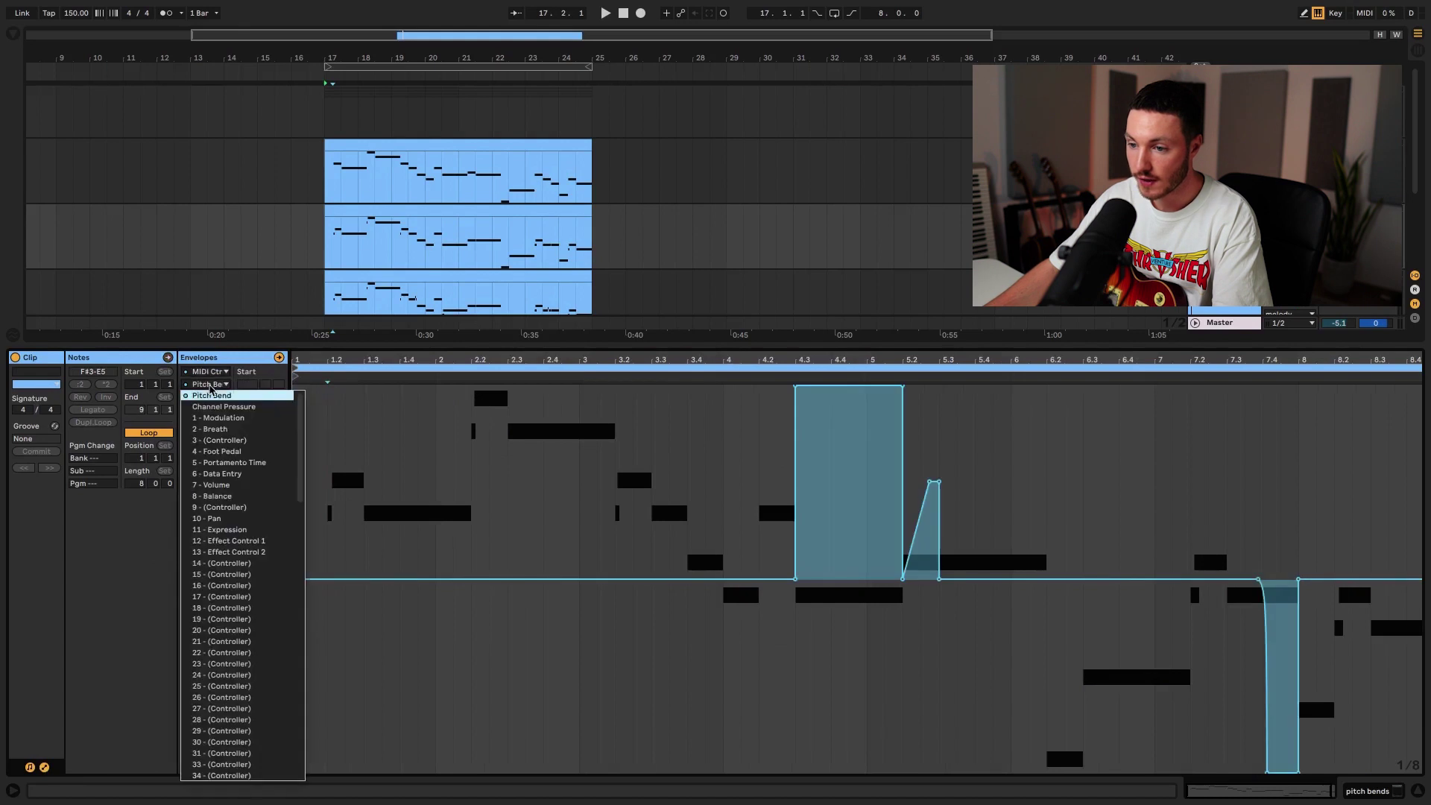
{"action": "left_click", "coordinate": [214, 395]}
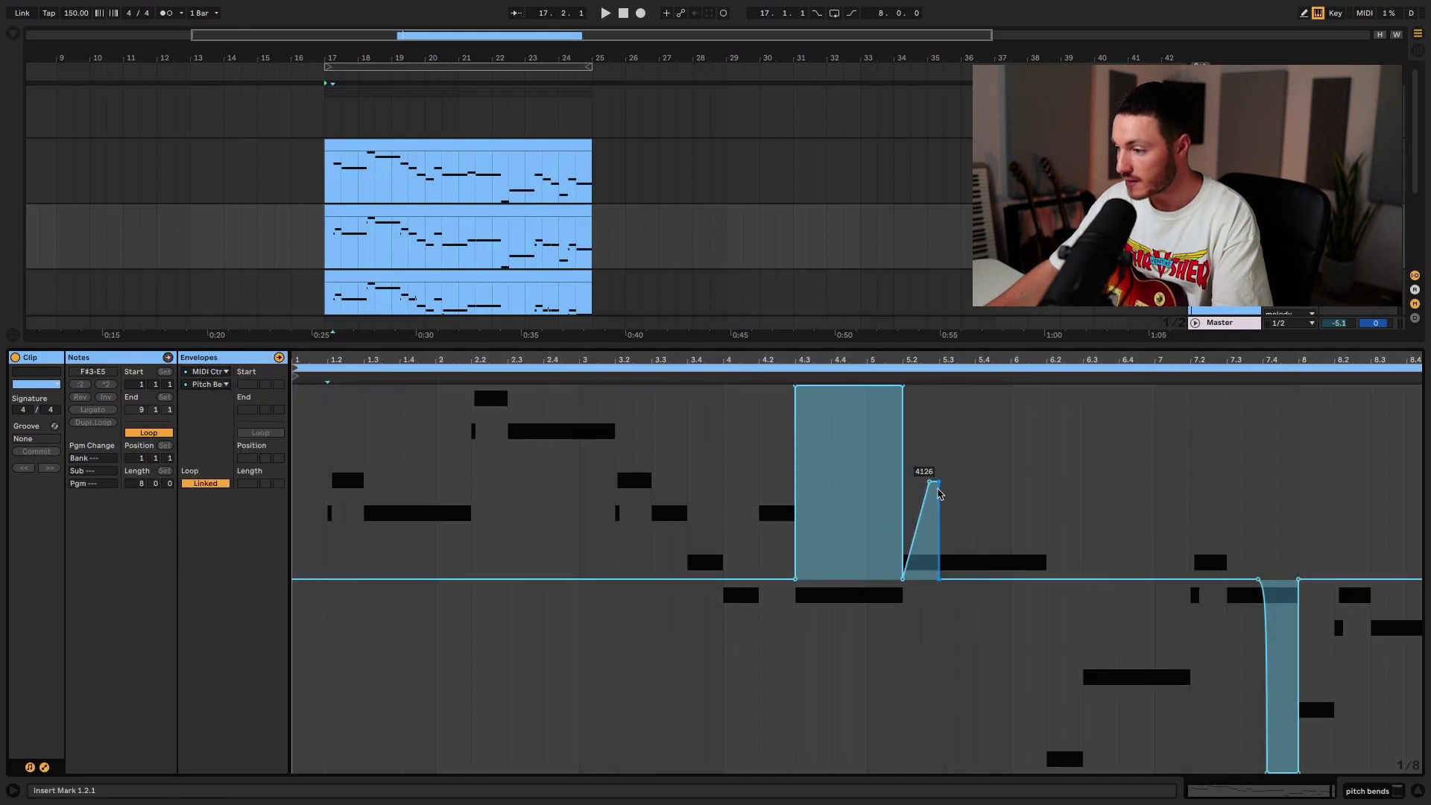
Step: Play the pitch bends clip from 5.1.1 to hear the bends, and return to the track's devices
{"action": "left_click", "coordinate": [874, 607]}
{"action": "key", "text": "space"}
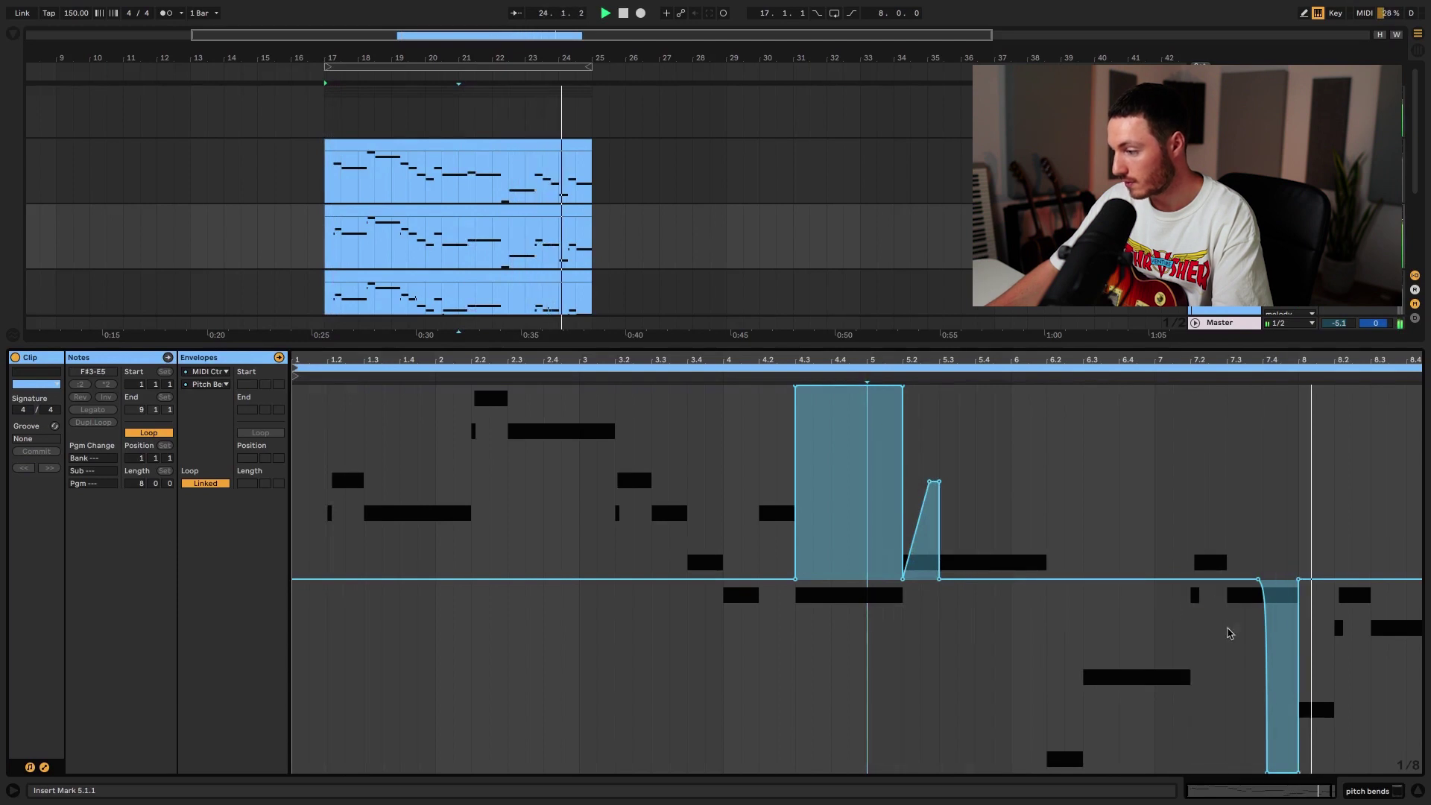
{"action": "left_click", "coordinate": [1379, 793]}
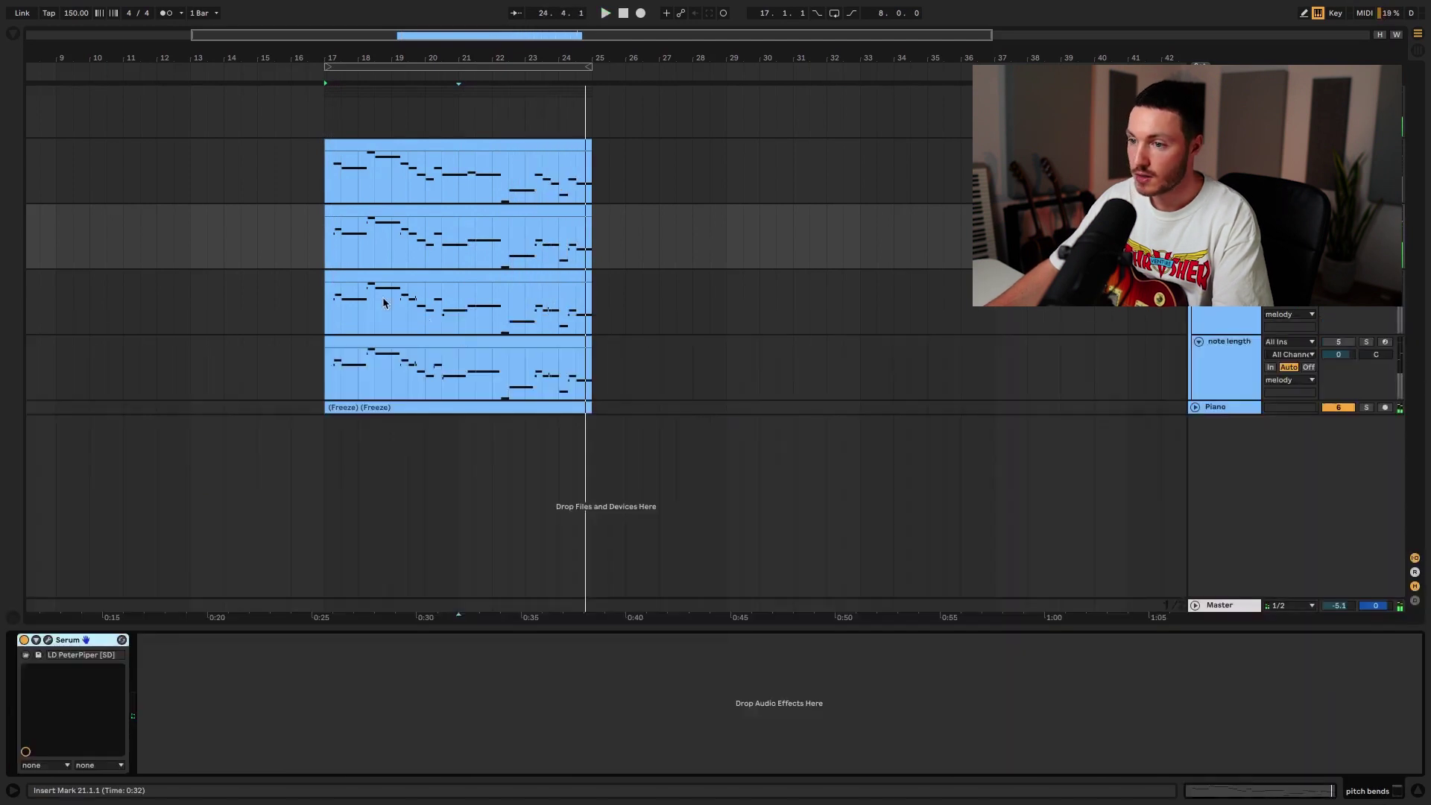
{"action": "key", "text": "space"}
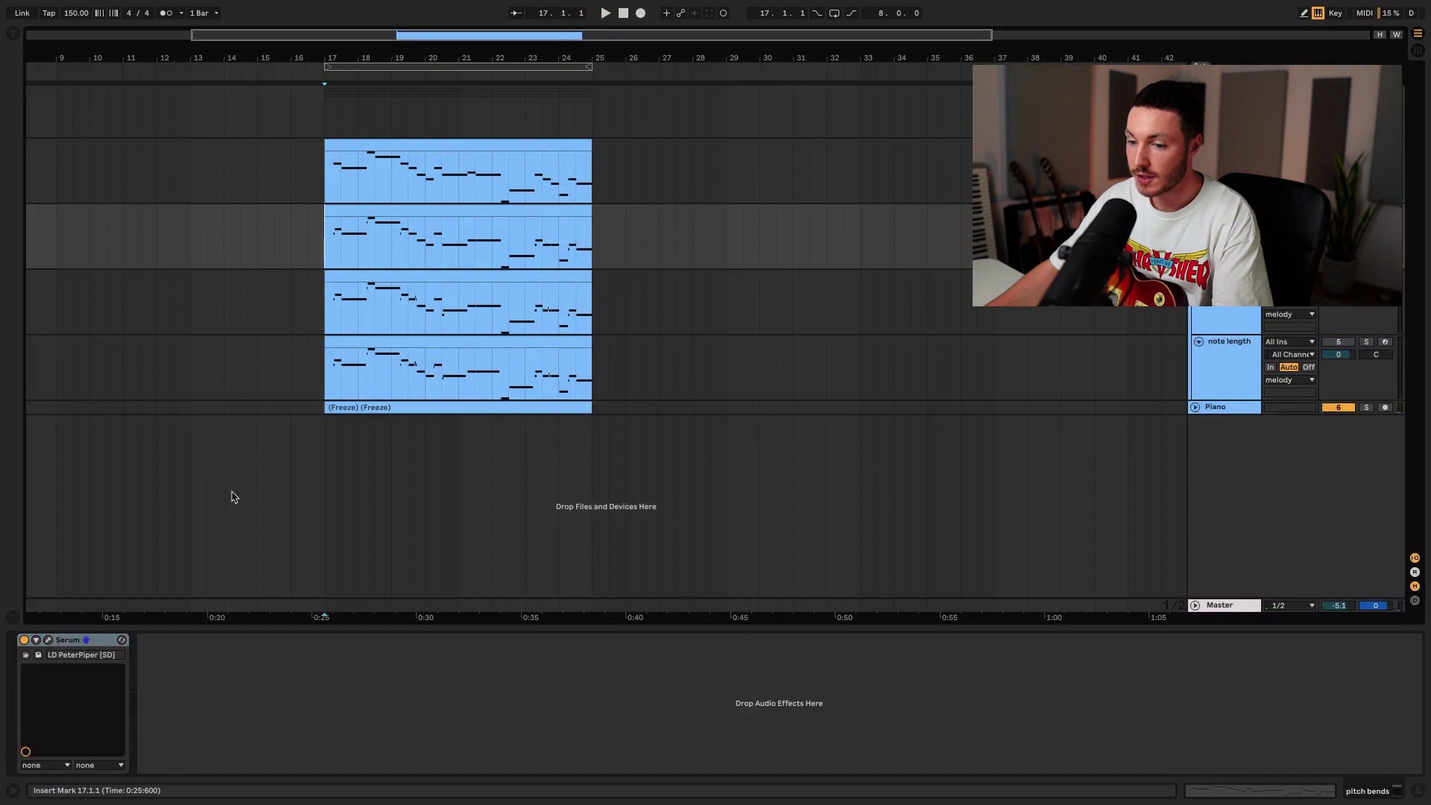
Step: Examine the LD PeterPiper [SD] patch in the pitch bends track's Serum window, and close the window
{"action": "left_click", "coordinate": [47, 640]}
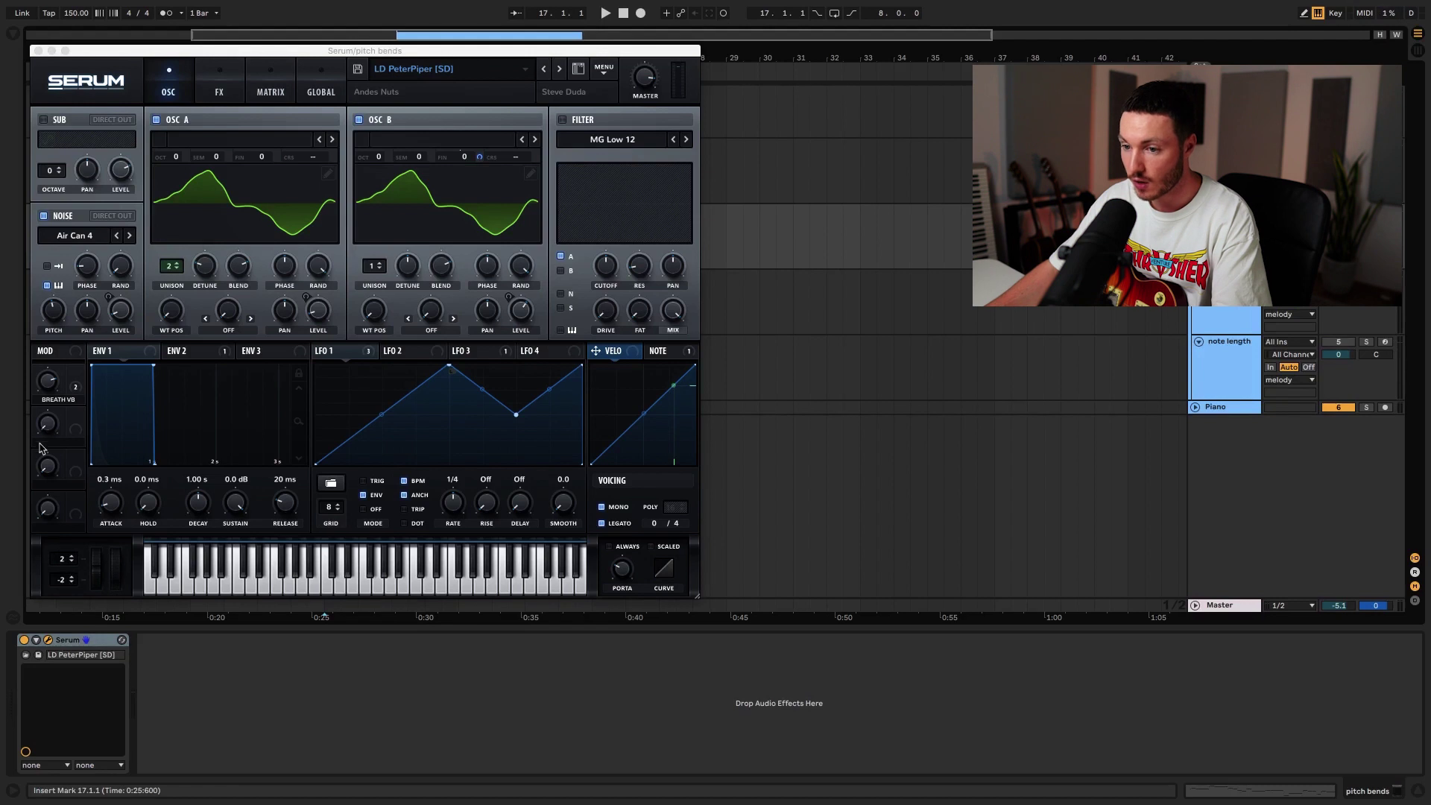
{"action": "left_click", "coordinate": [38, 51]}
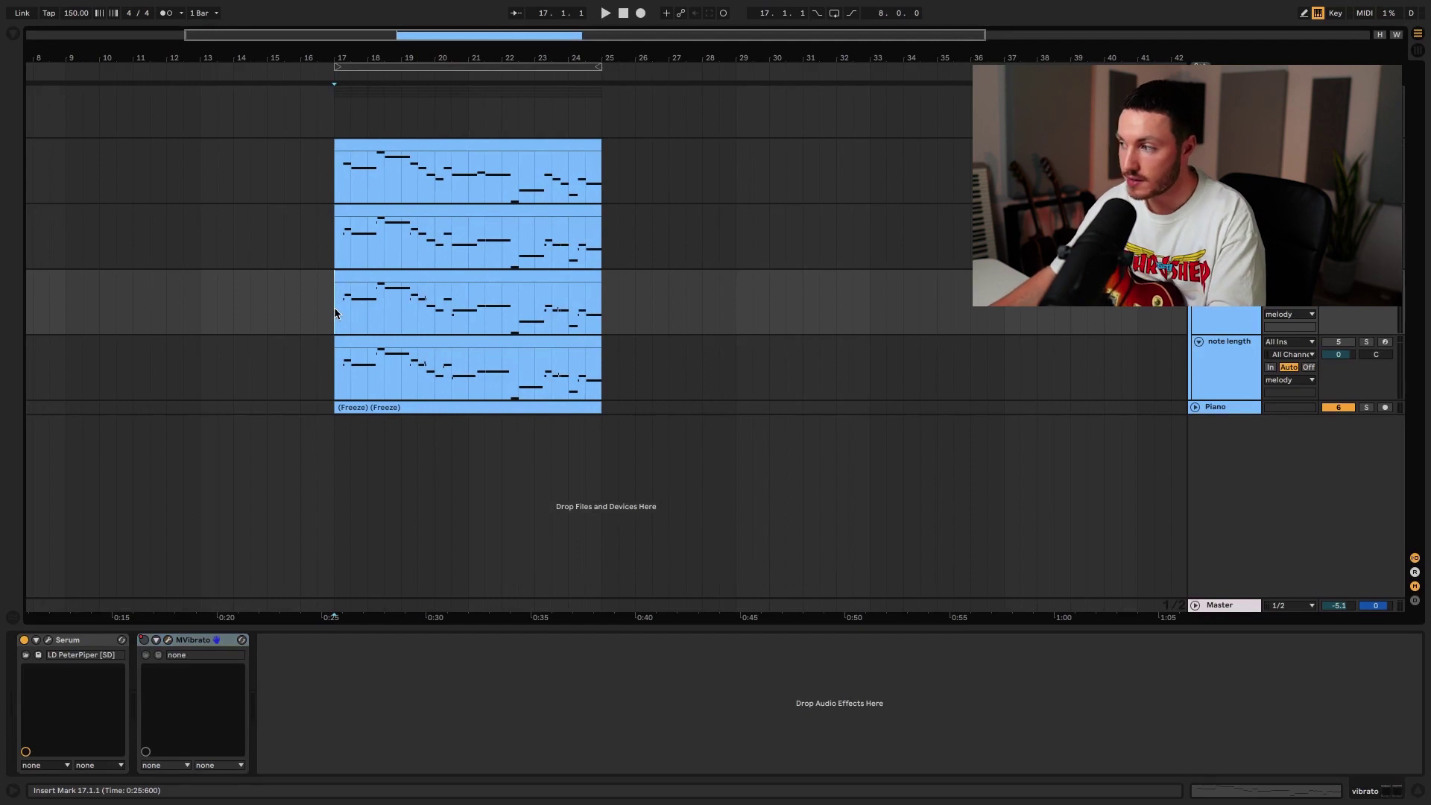
Step: Examine the MVibrato effect's depth, rate and shape settings on the vibrato track, and close its window
{"action": "left_click", "coordinate": [78, 643]}
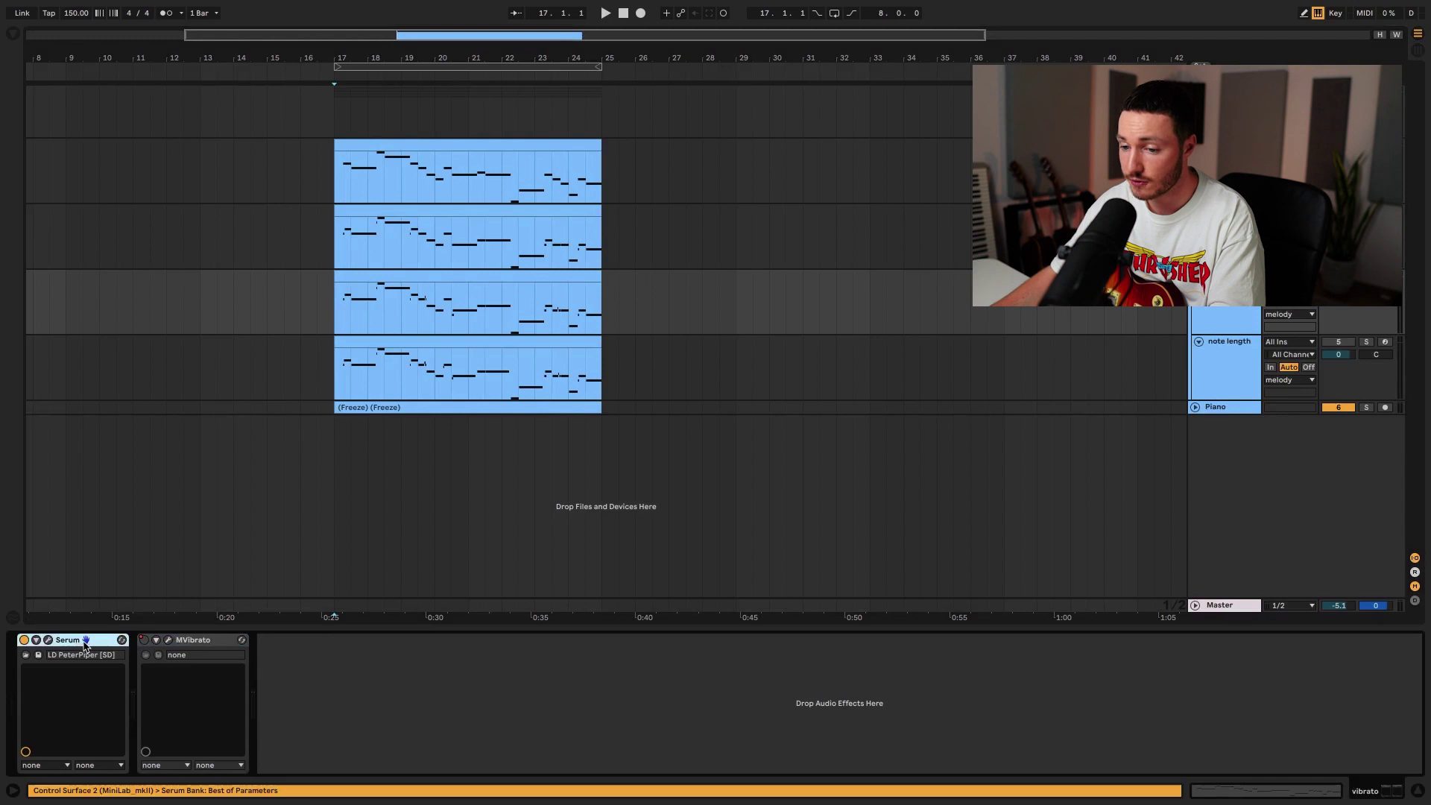
{"action": "left_click", "coordinate": [195, 640]}
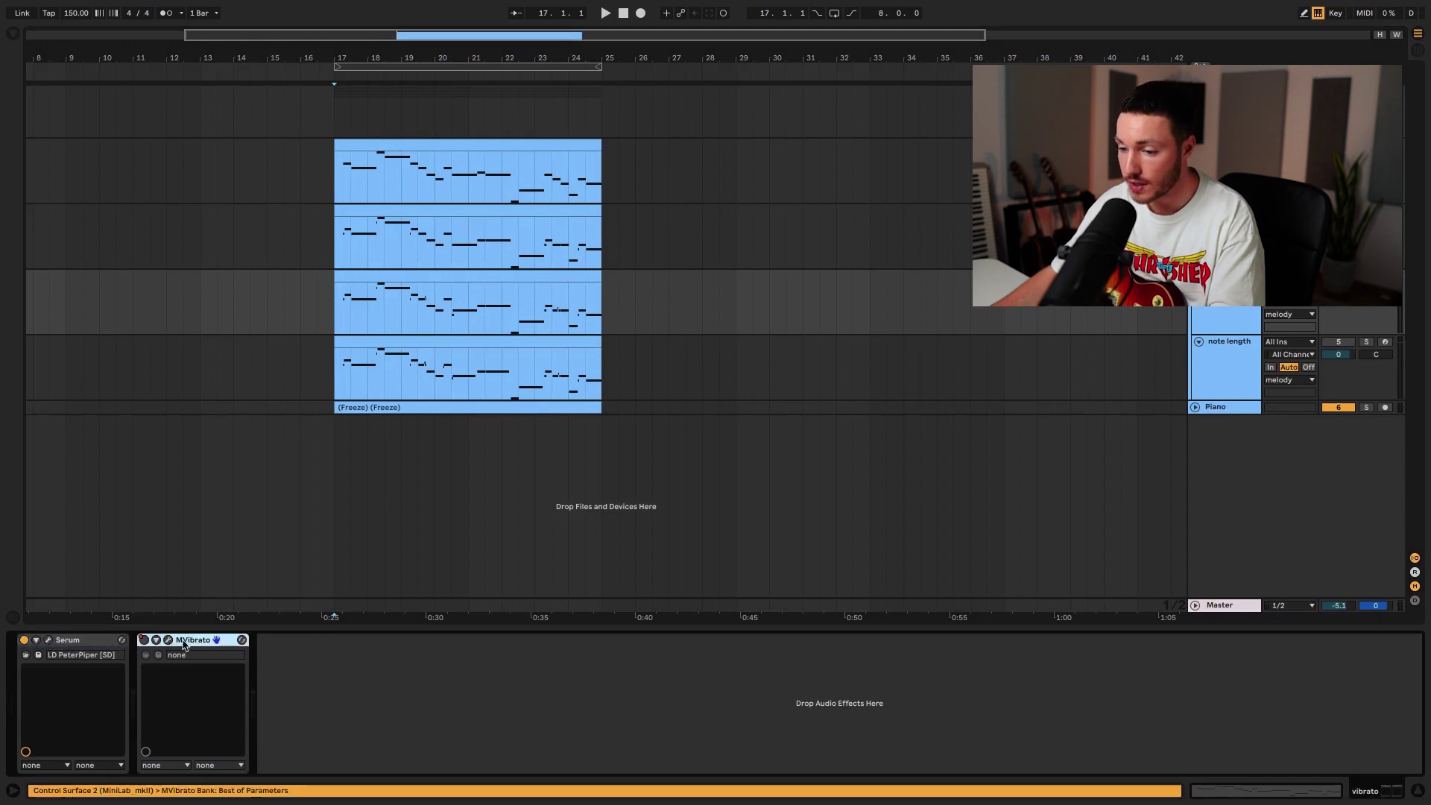
{"action": "left_click", "coordinate": [169, 641]}
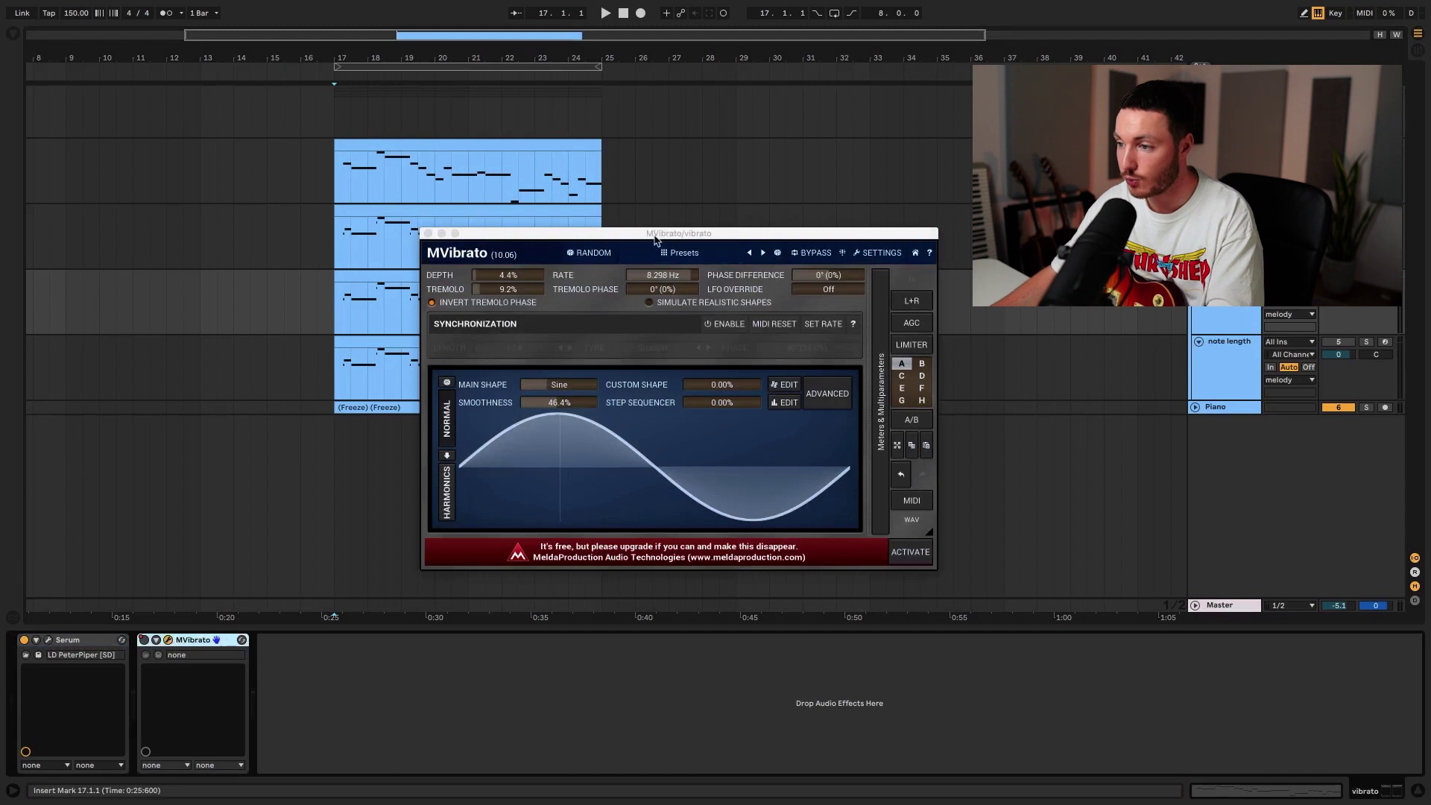
{"action": "left_click_drag", "start_coordinate": [655, 237], "coordinate": [651, 237]}
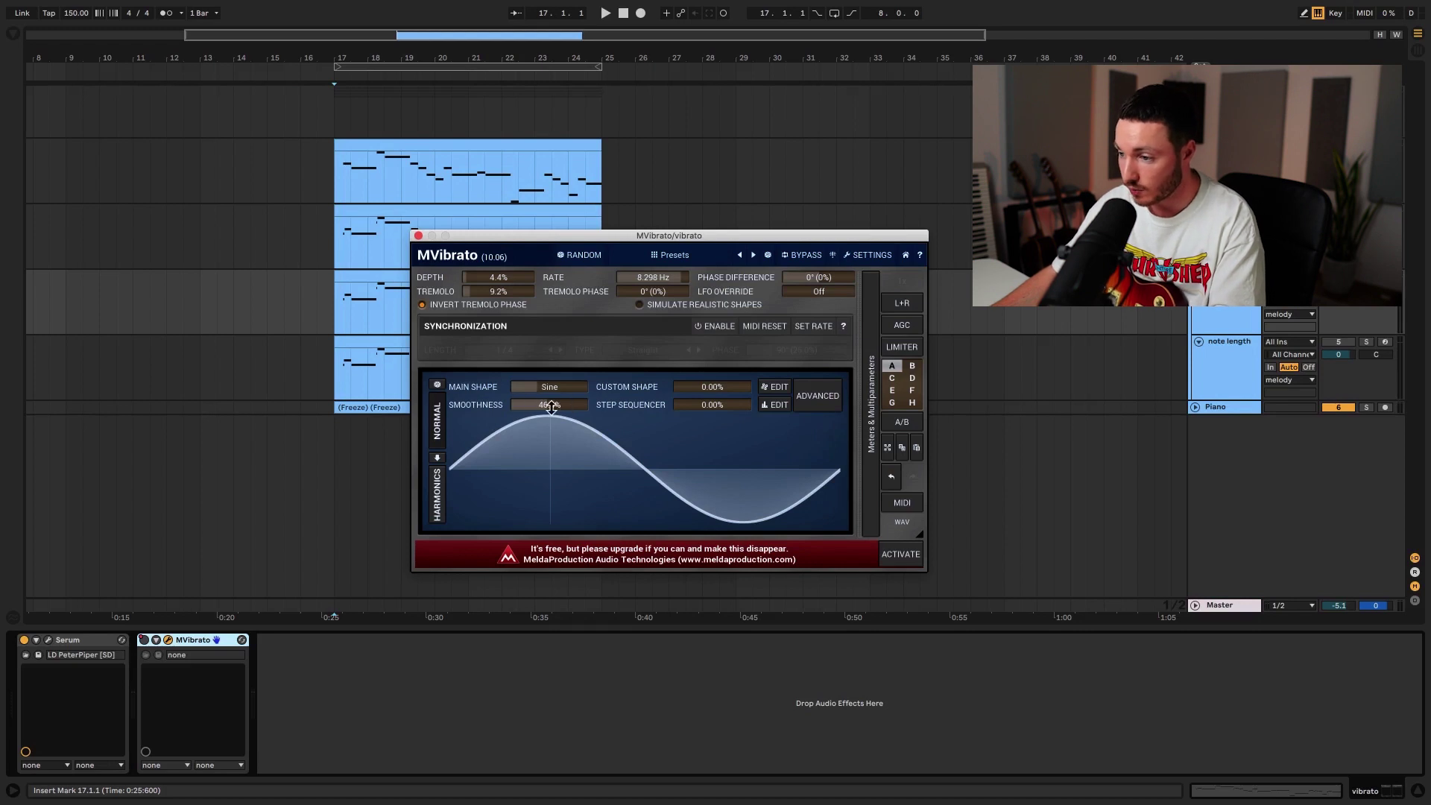
{"action": "left_click", "coordinate": [418, 236]}
Step: Show MVibrato's device on/off automation on the vibrato track, examine where it switches on, and hide the automation
{"action": "right_click", "coordinate": [146, 644]}
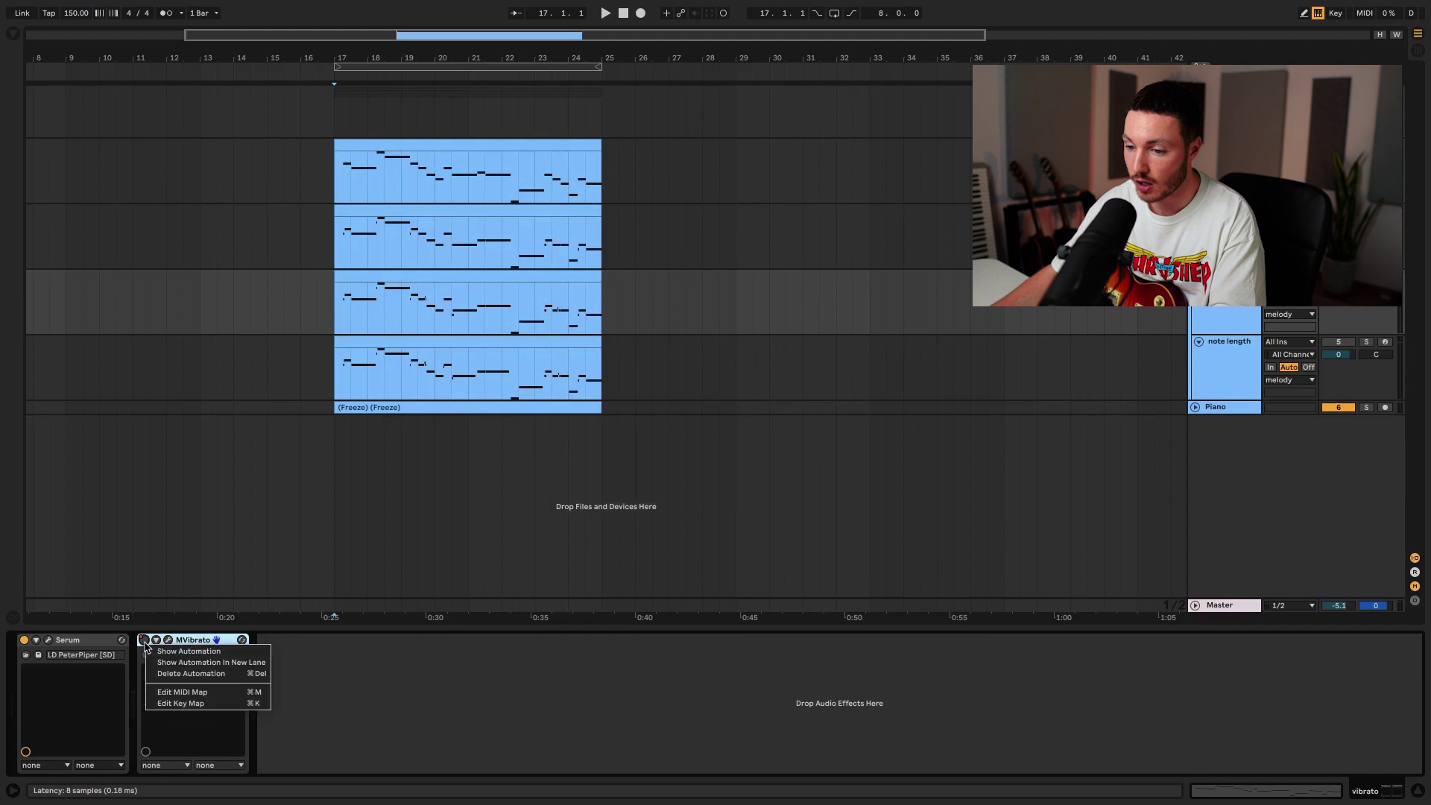
{"action": "left_click", "coordinate": [160, 651]}
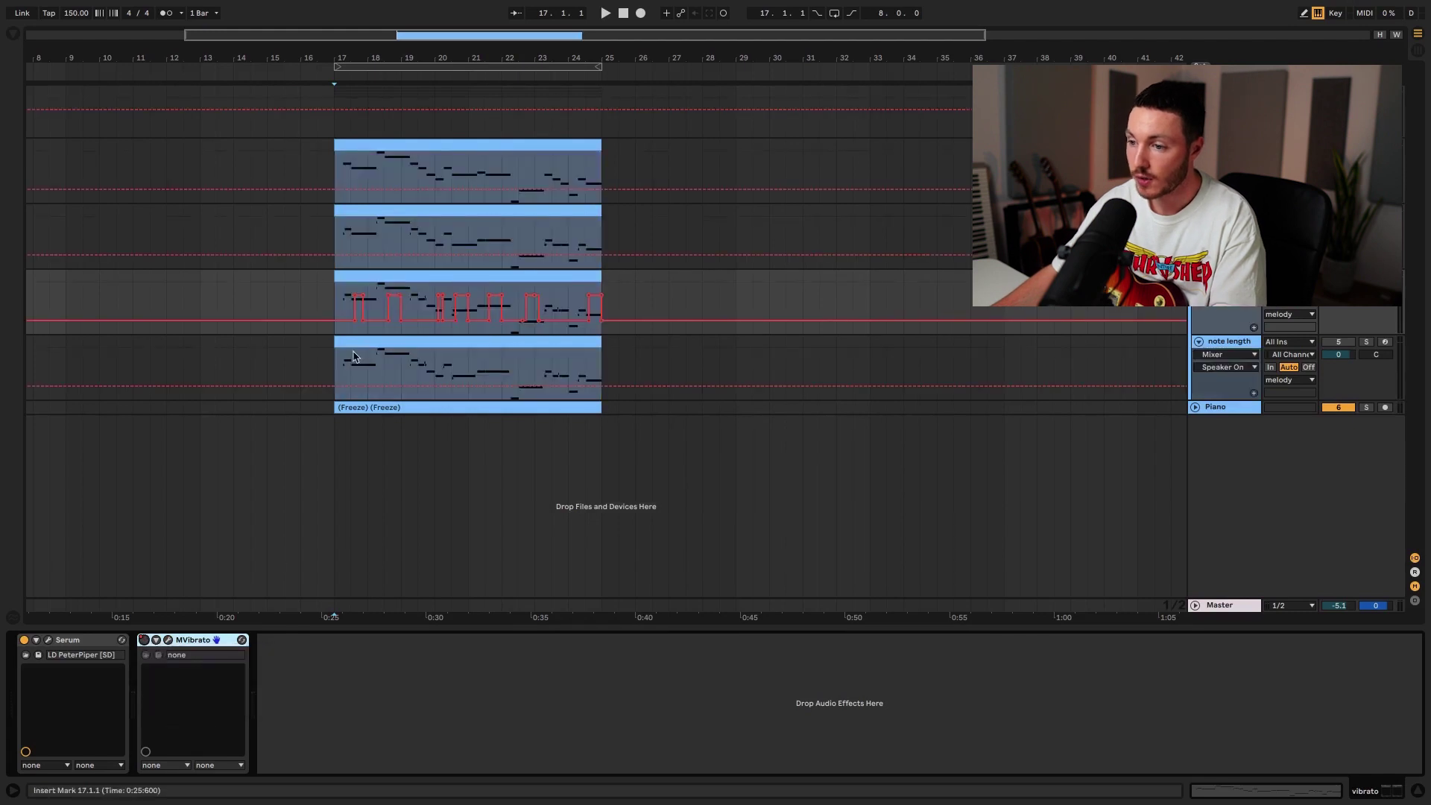
{"action": "left_click_drag", "start_coordinate": [330, 54], "coordinate": [393, 308]}
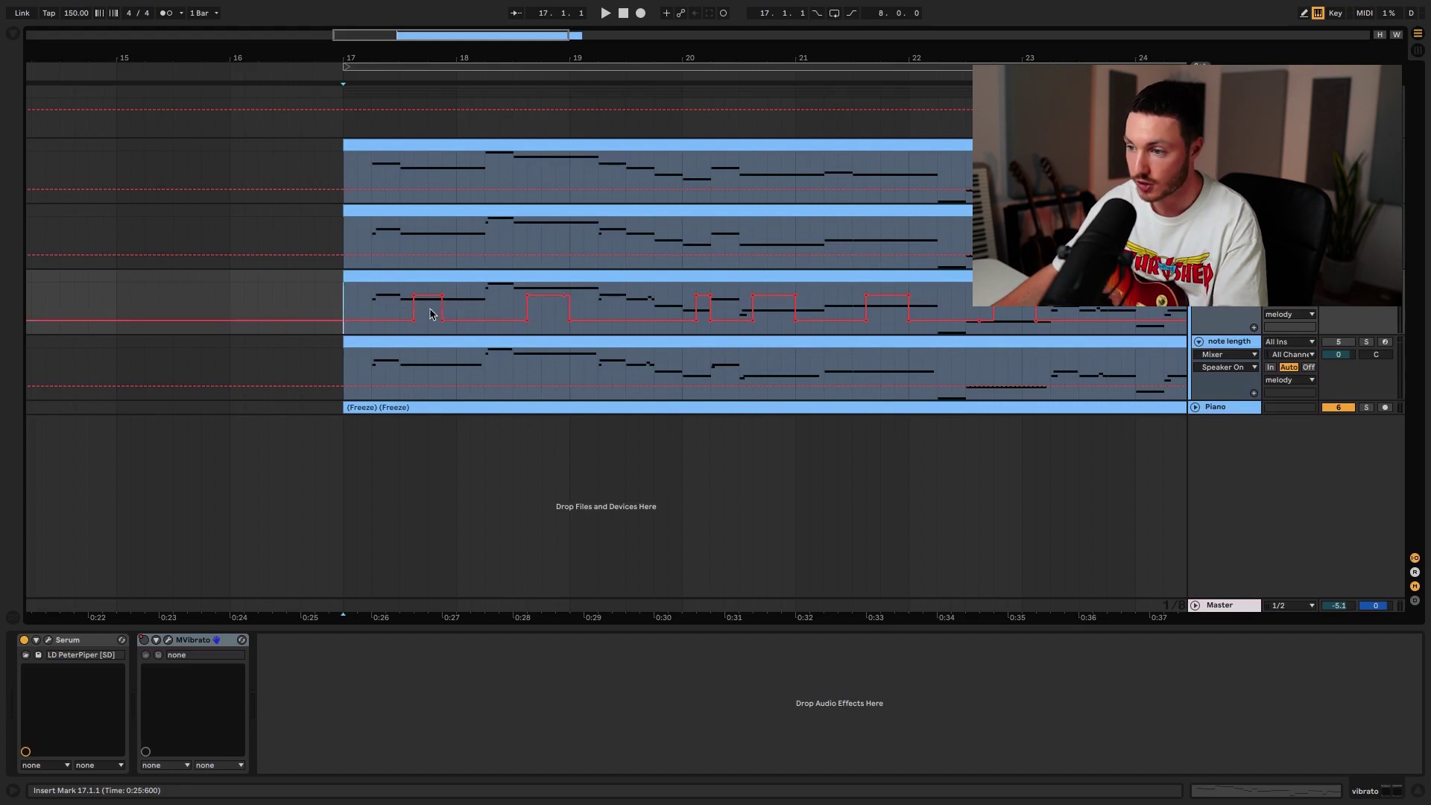
{"action": "scroll", "coordinate": [501, 74], "scroll_direction": "right", "scroll_amount": 2}
{"action": "left_click_drag", "start_coordinate": [498, 58], "coordinate": [498, 51]}
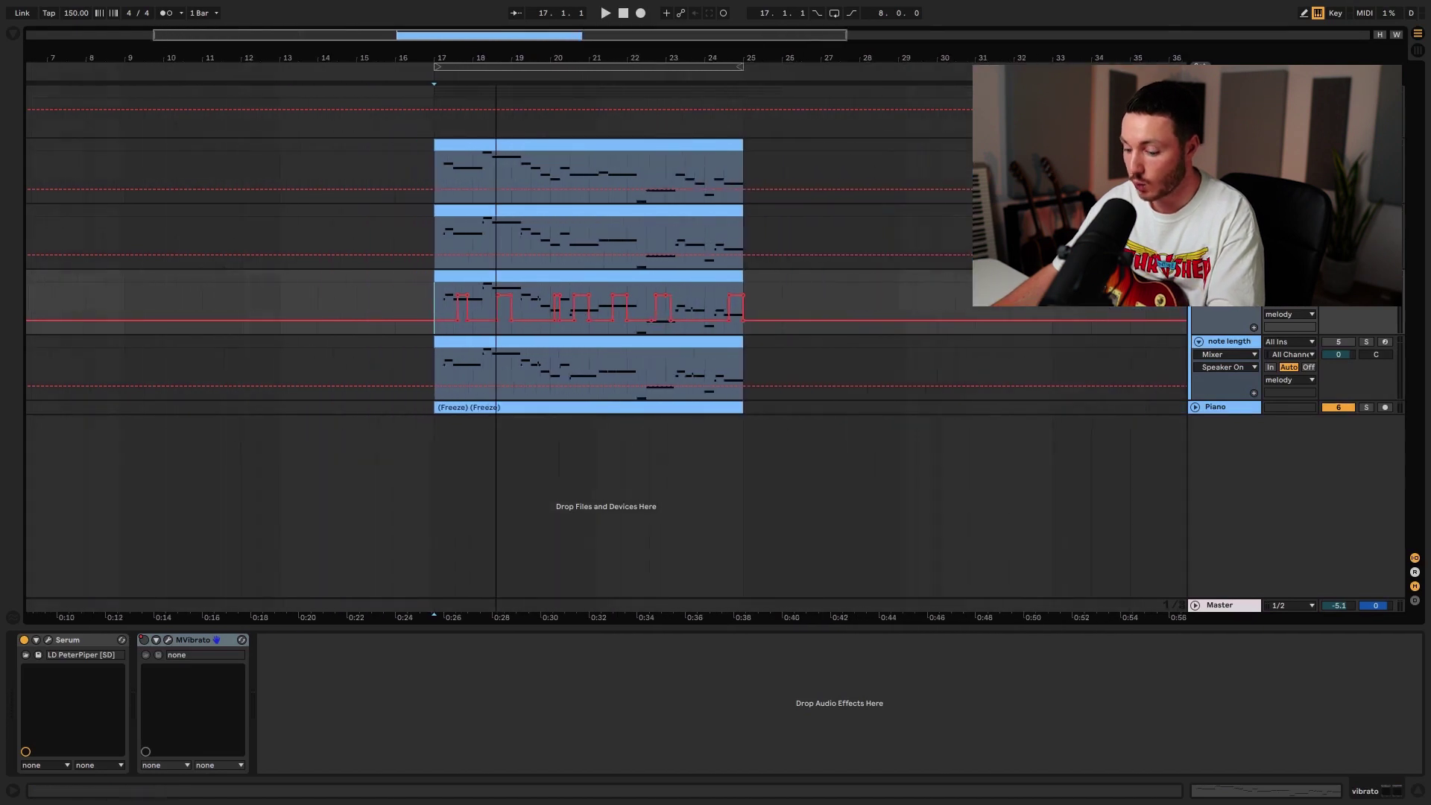
{"action": "left_click", "coordinate": [446, 307]}
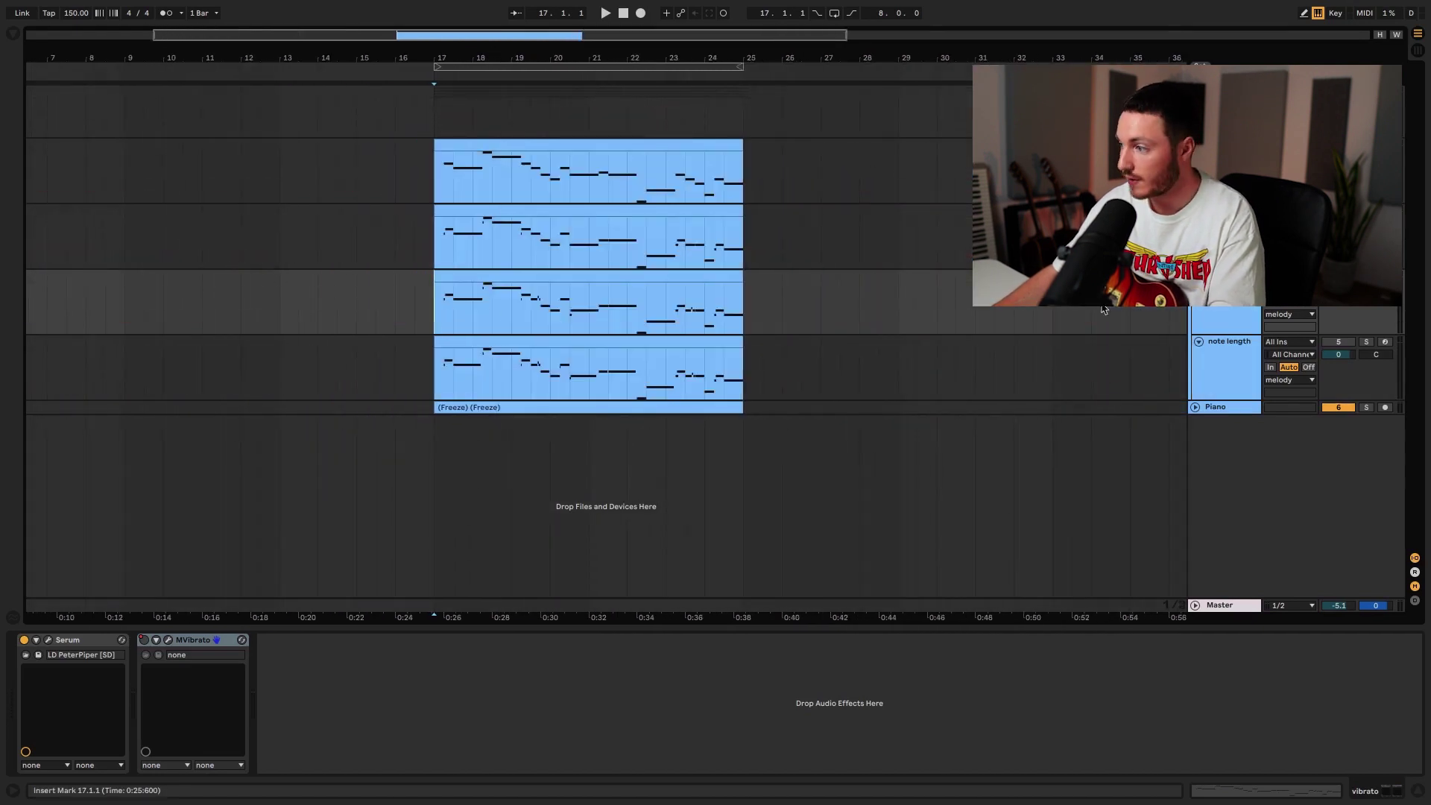
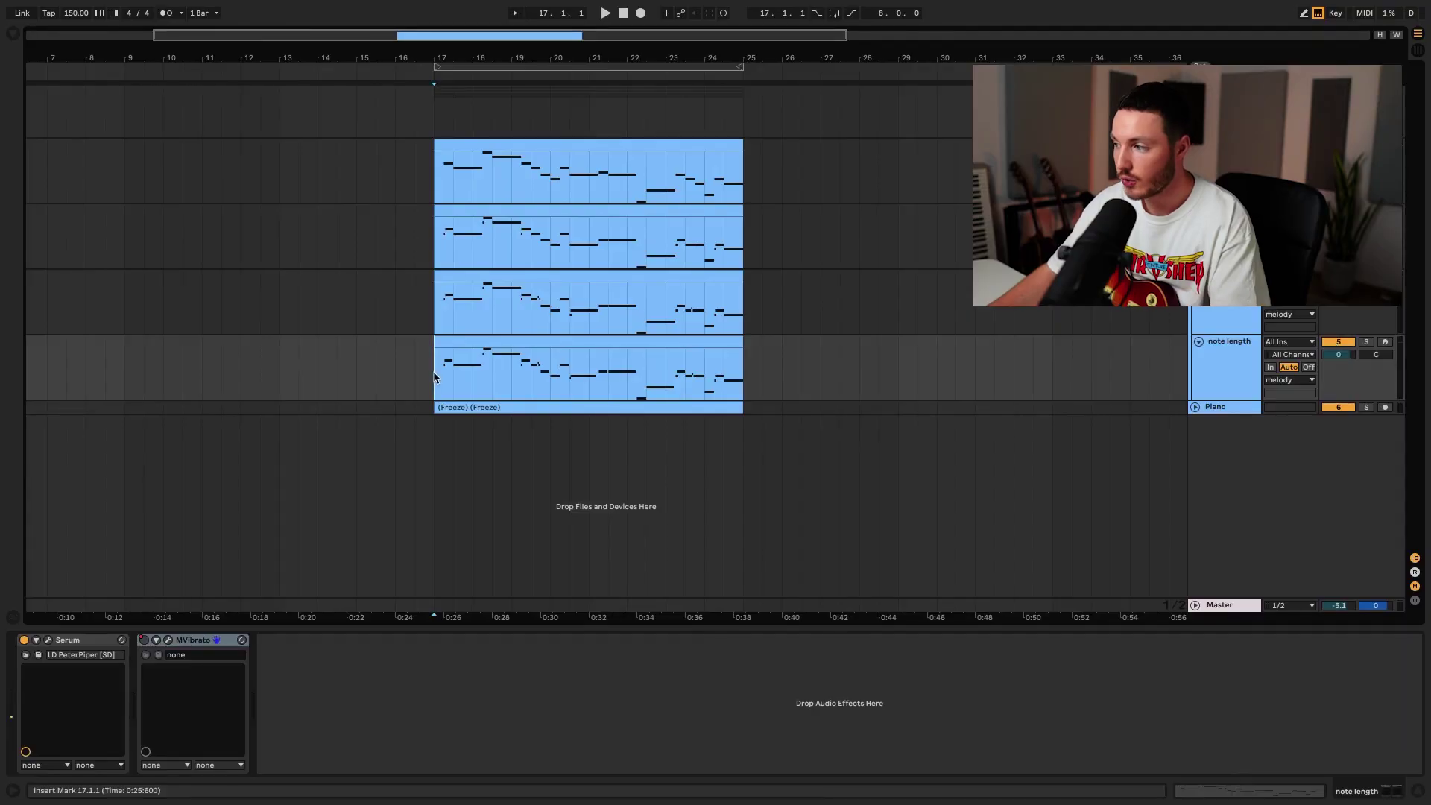
Step: Open the note length clip, examine the gaps between its B4, A4 and following notes, and return to the track's devices
{"action": "left_click", "coordinate": [488, 341]}
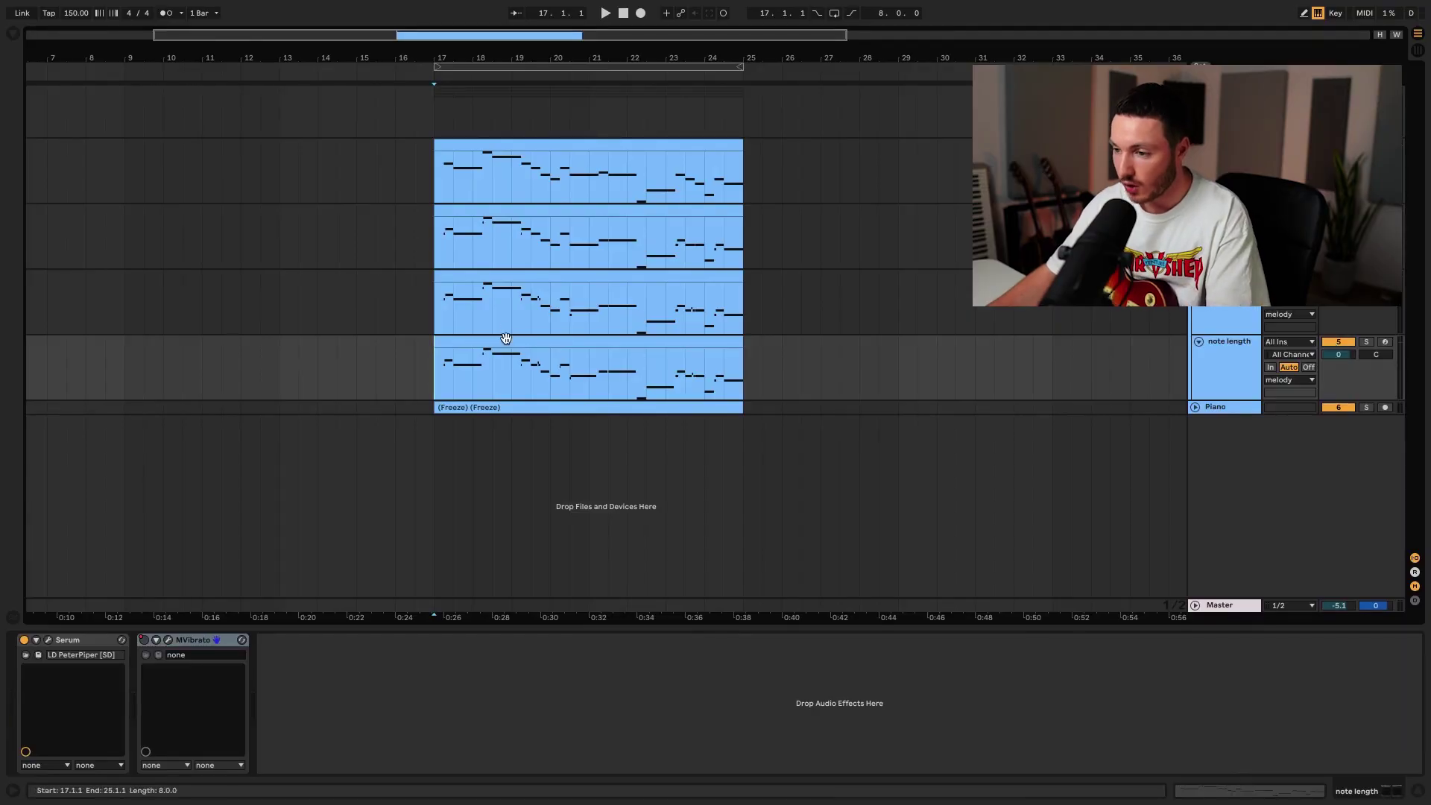
{"action": "double_click", "coordinate": [480, 342]}
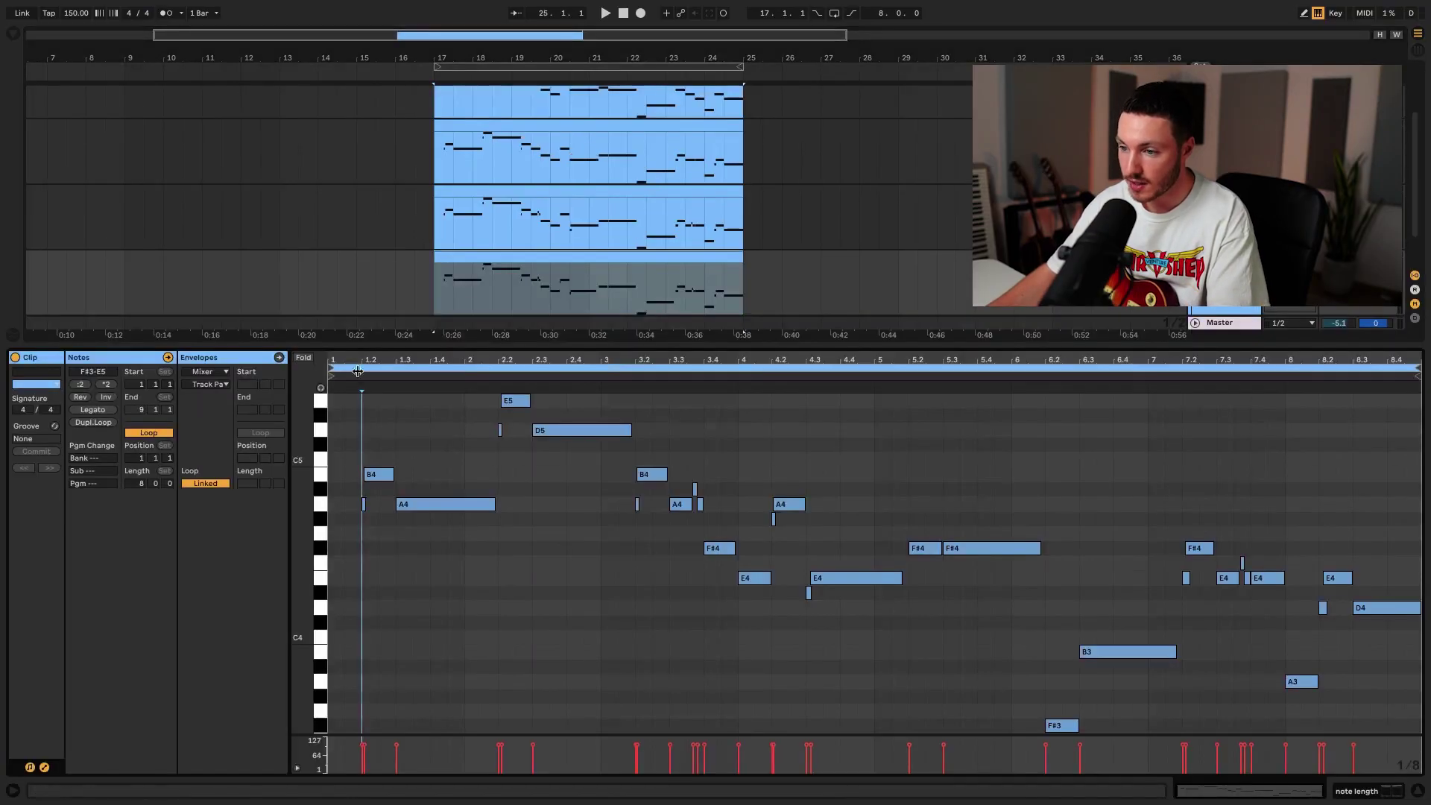
{"action": "scroll", "coordinate": [360, 362], "scroll_direction": "up", "scroll_amount": 5}
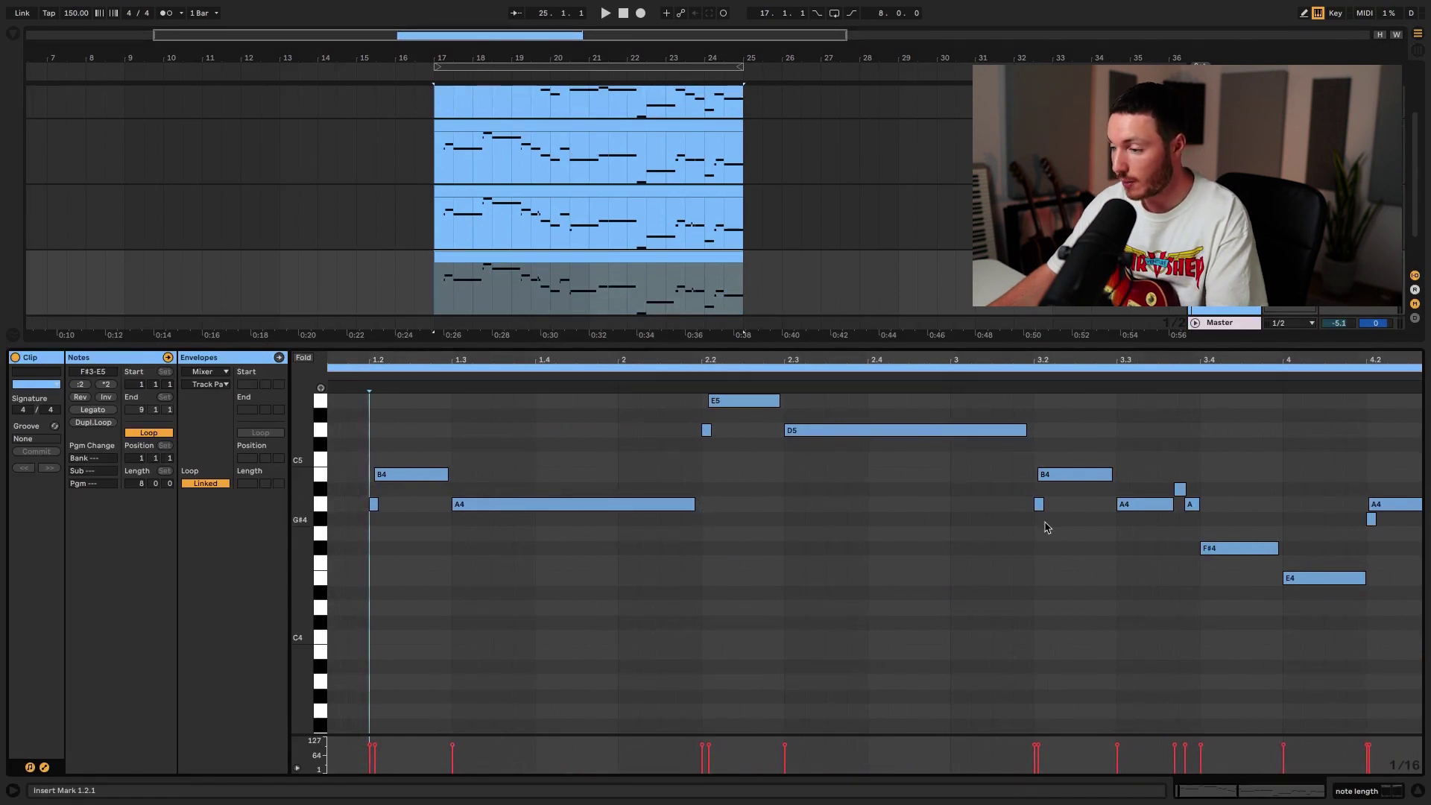
{"action": "left_click", "coordinate": [679, 483]}
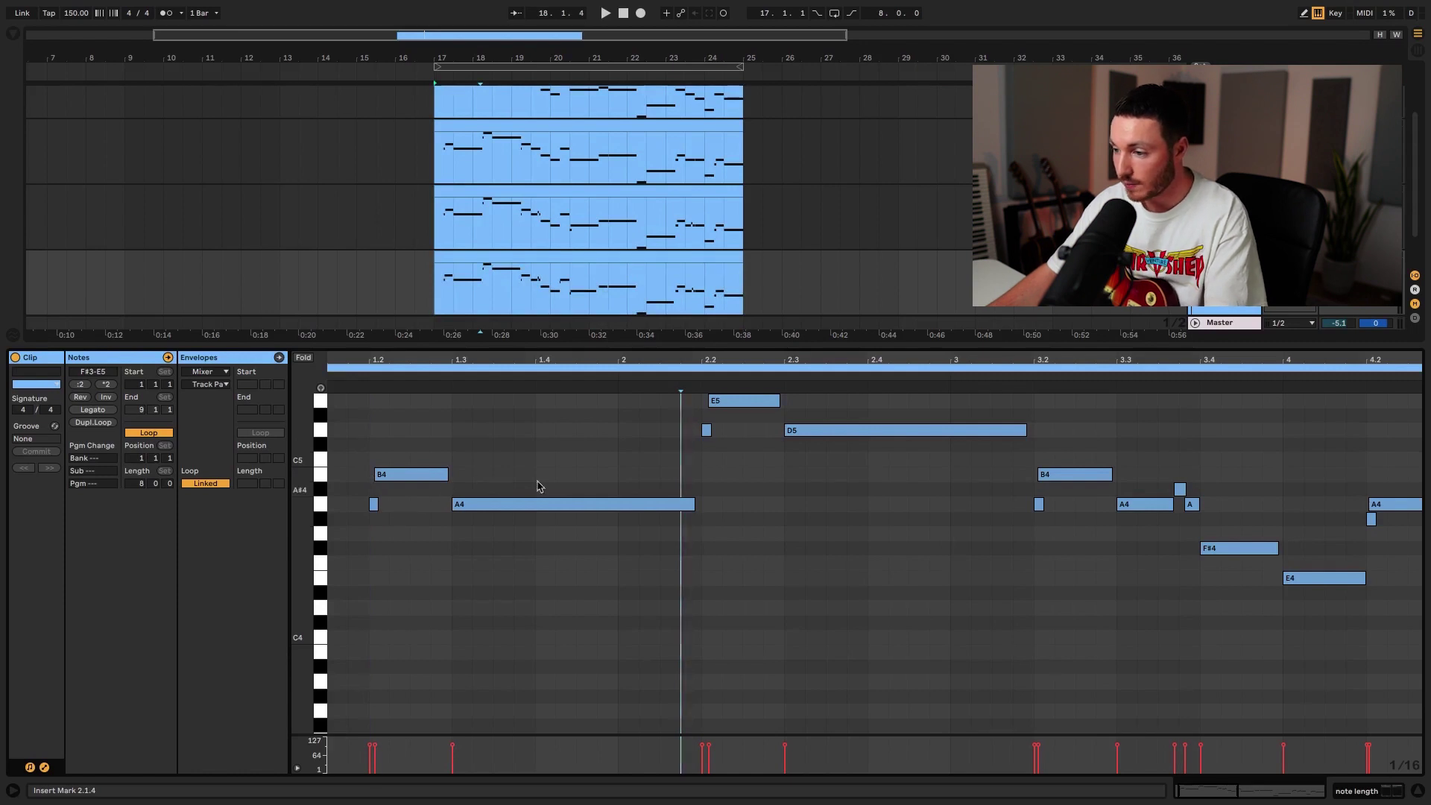
{"action": "left_click", "coordinate": [445, 474]}
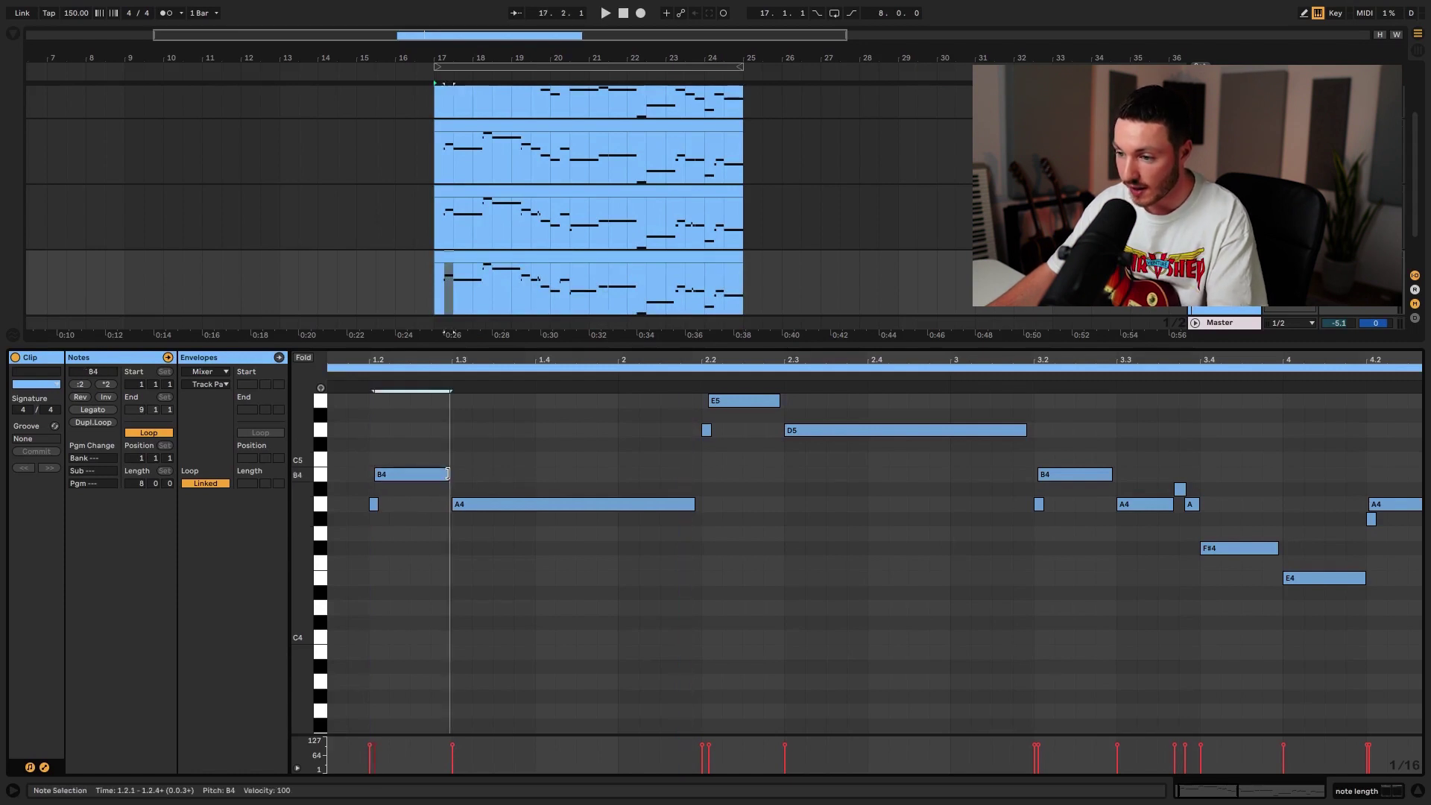
{"action": "left_click", "coordinate": [451, 462]}
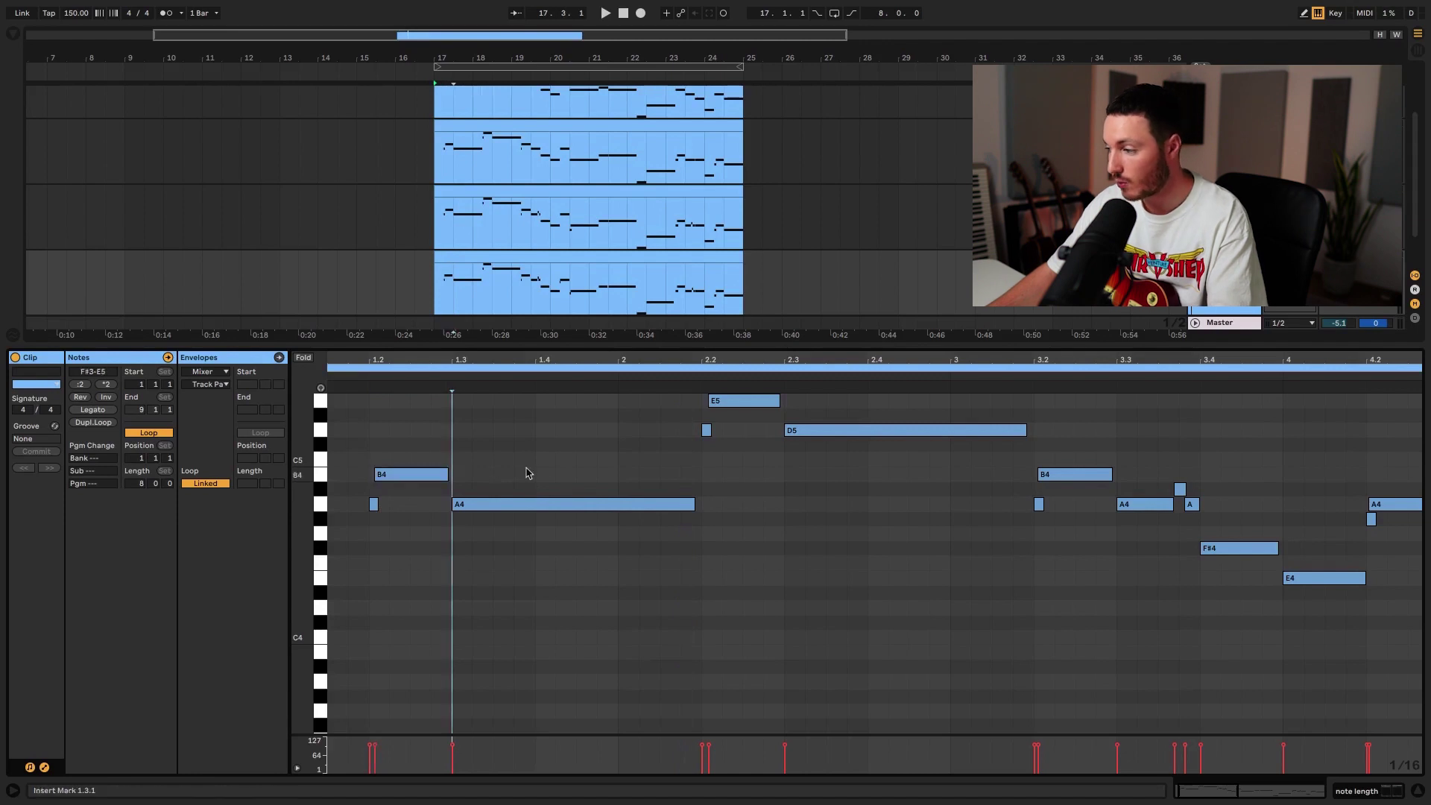
{"action": "left_click", "coordinate": [1358, 788]}
Step: Return to 17.1.1 on the original track and play the unedited melody for comparison
{"action": "left_click", "coordinate": [426, 382]}
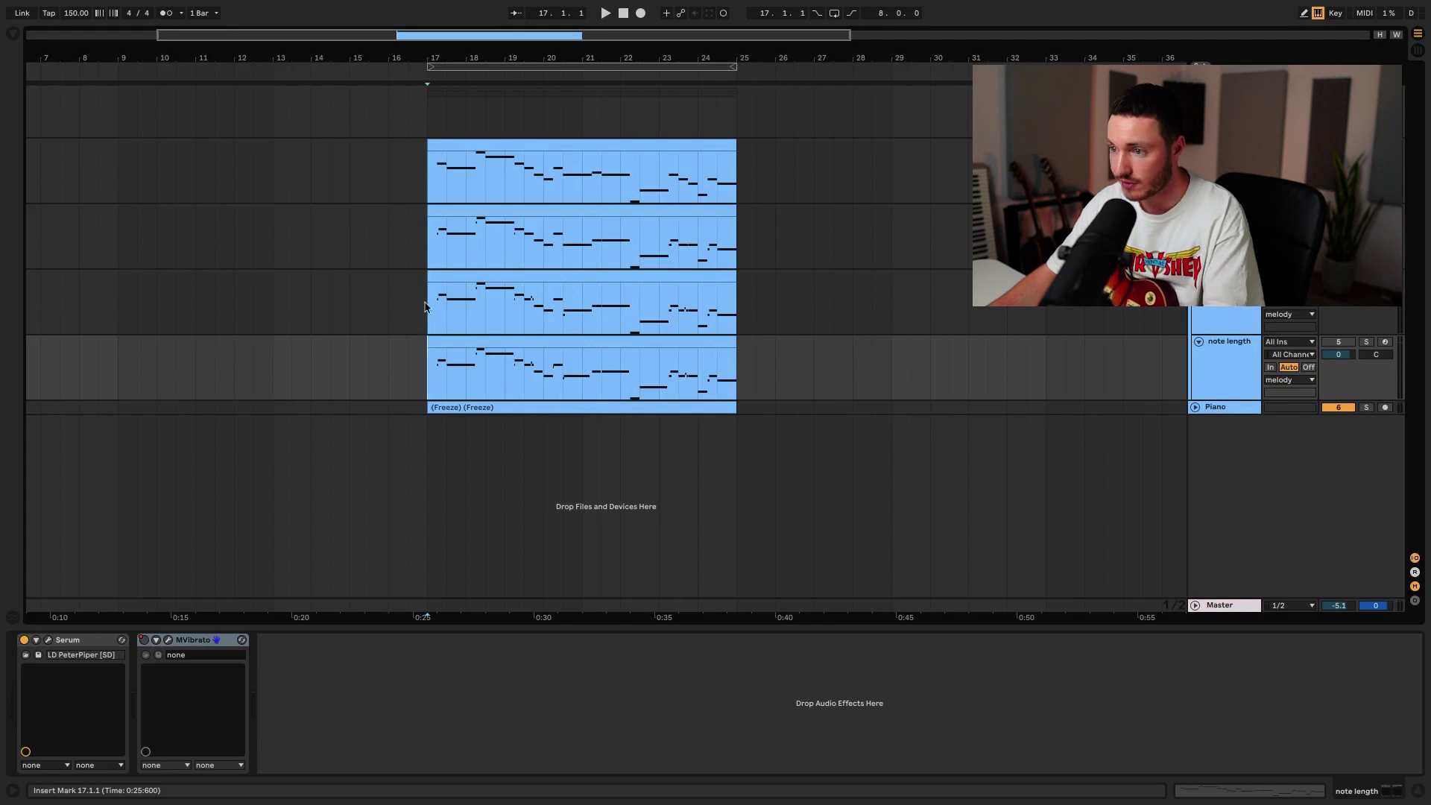
{"action": "left_click", "coordinate": [434, 184]}
{"action": "key", "text": "space"}
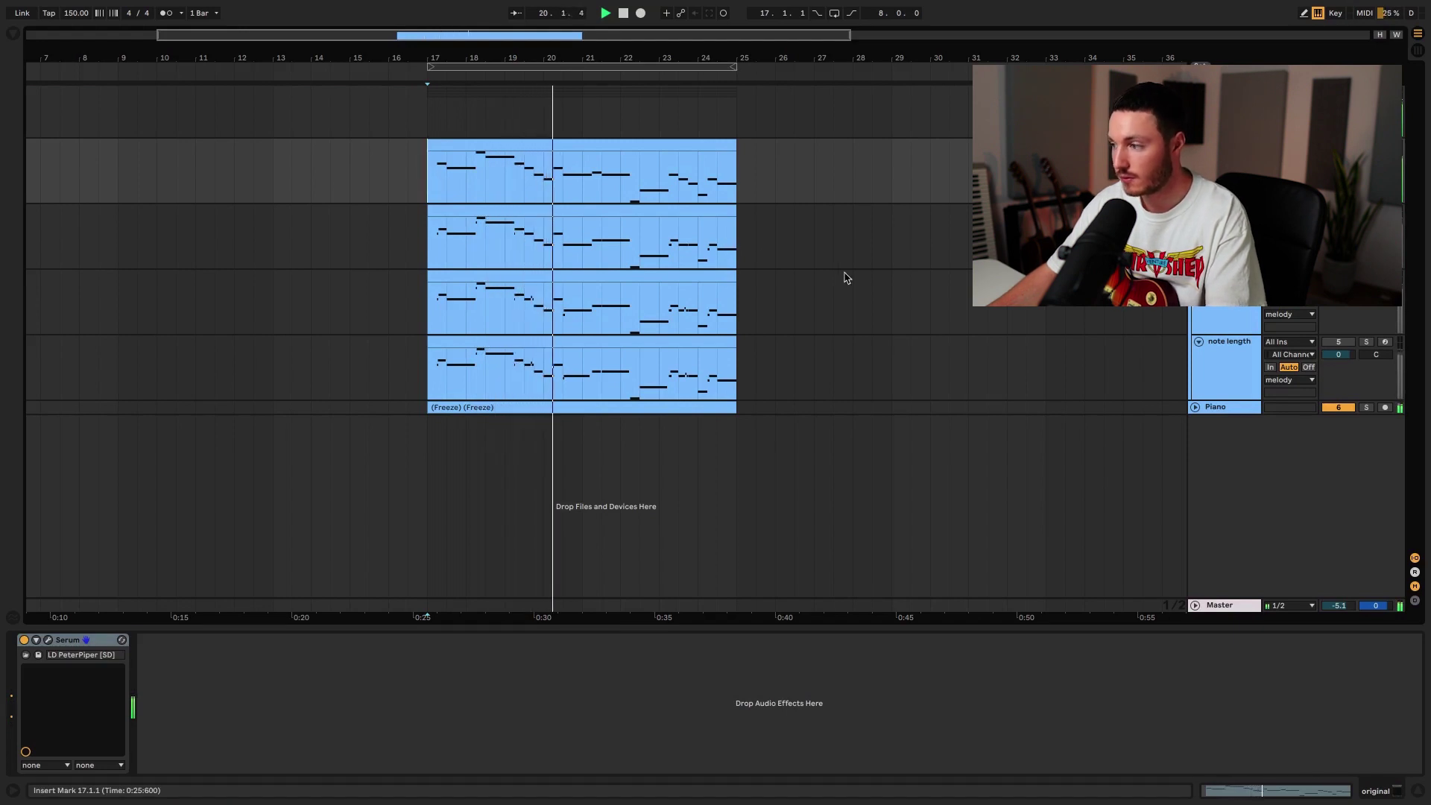
Step: Activate the note length track and play its version of the melody from bar 17
{"action": "left_click", "coordinate": [1340, 343]}
{"action": "left_click", "coordinate": [944, 393]}
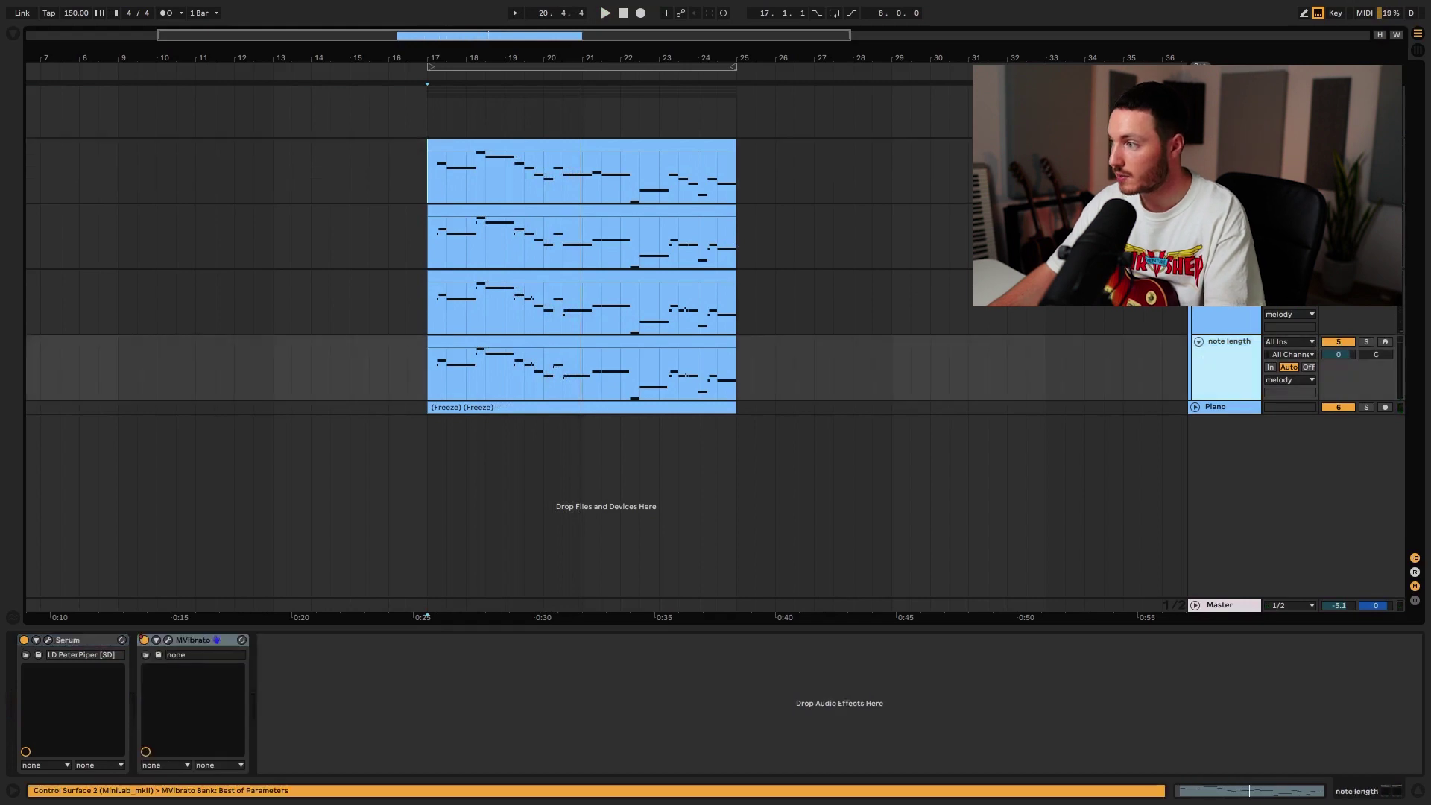
{"action": "key", "text": "space"}
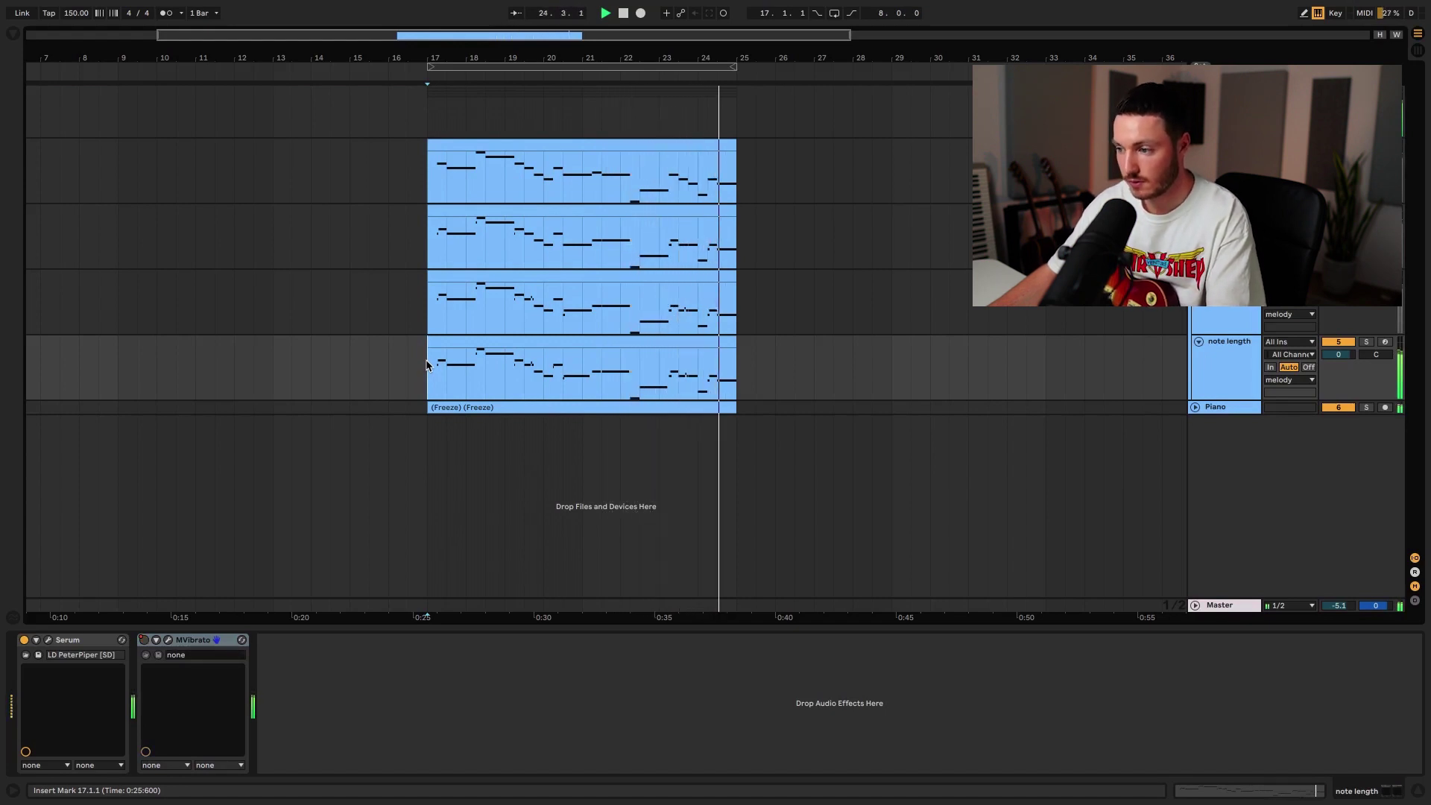
Step: Open the resample track's frozen audio clip, play it from 17.1.1, and set its transposition to -3 st
{"action": "key", "text": "space"}
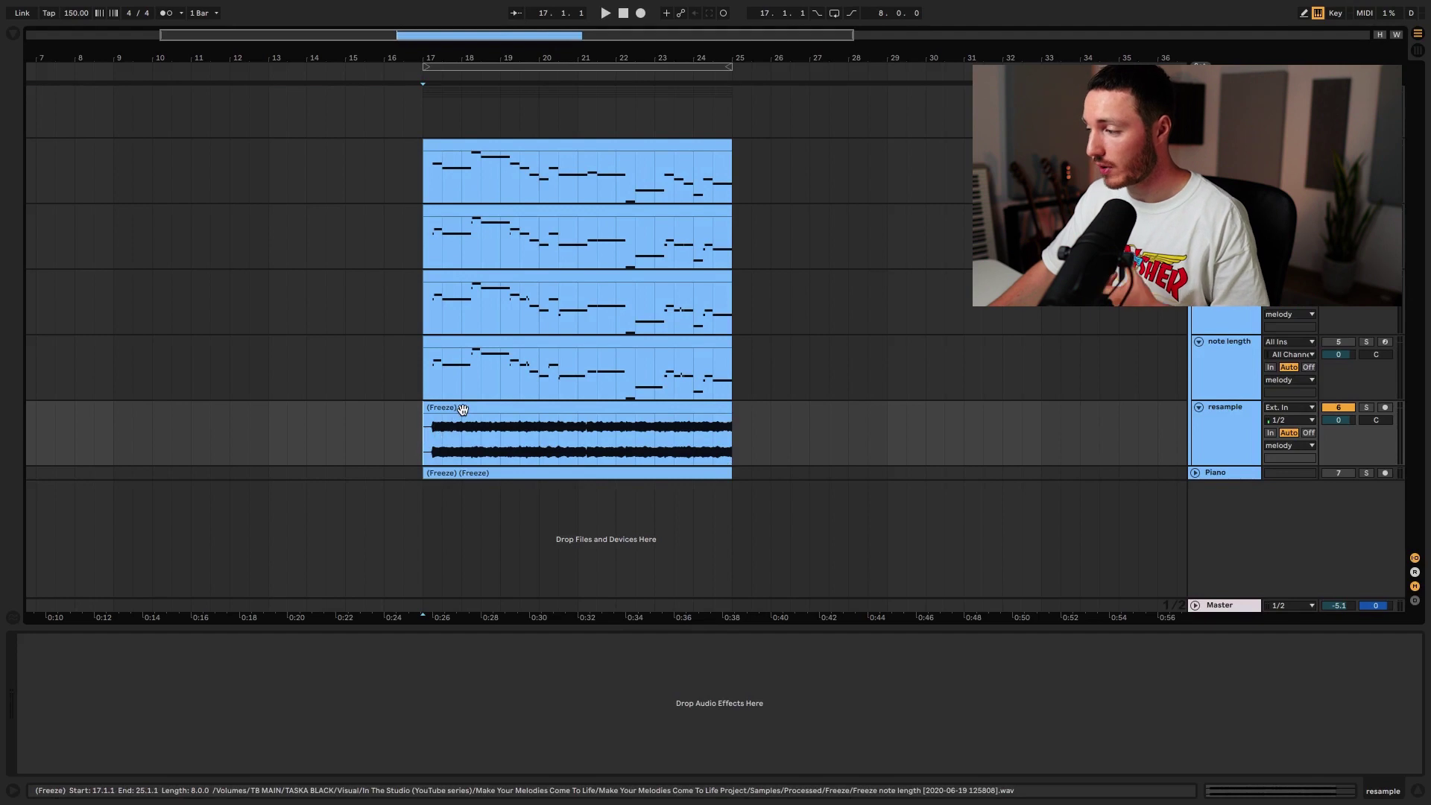
{"action": "double_click", "coordinate": [465, 409]}
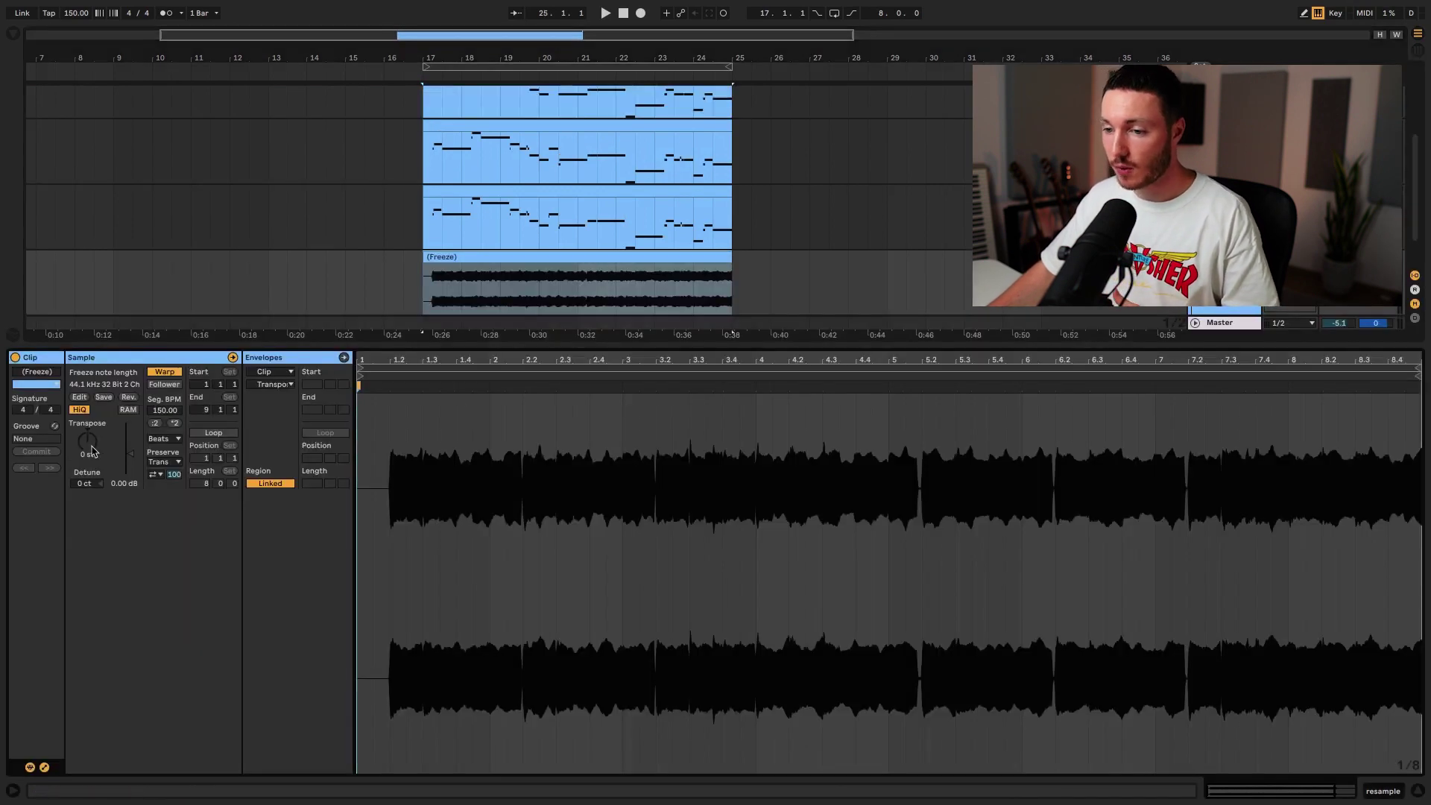
{"action": "left_click", "coordinate": [424, 289]}
{"action": "key", "text": "space"}
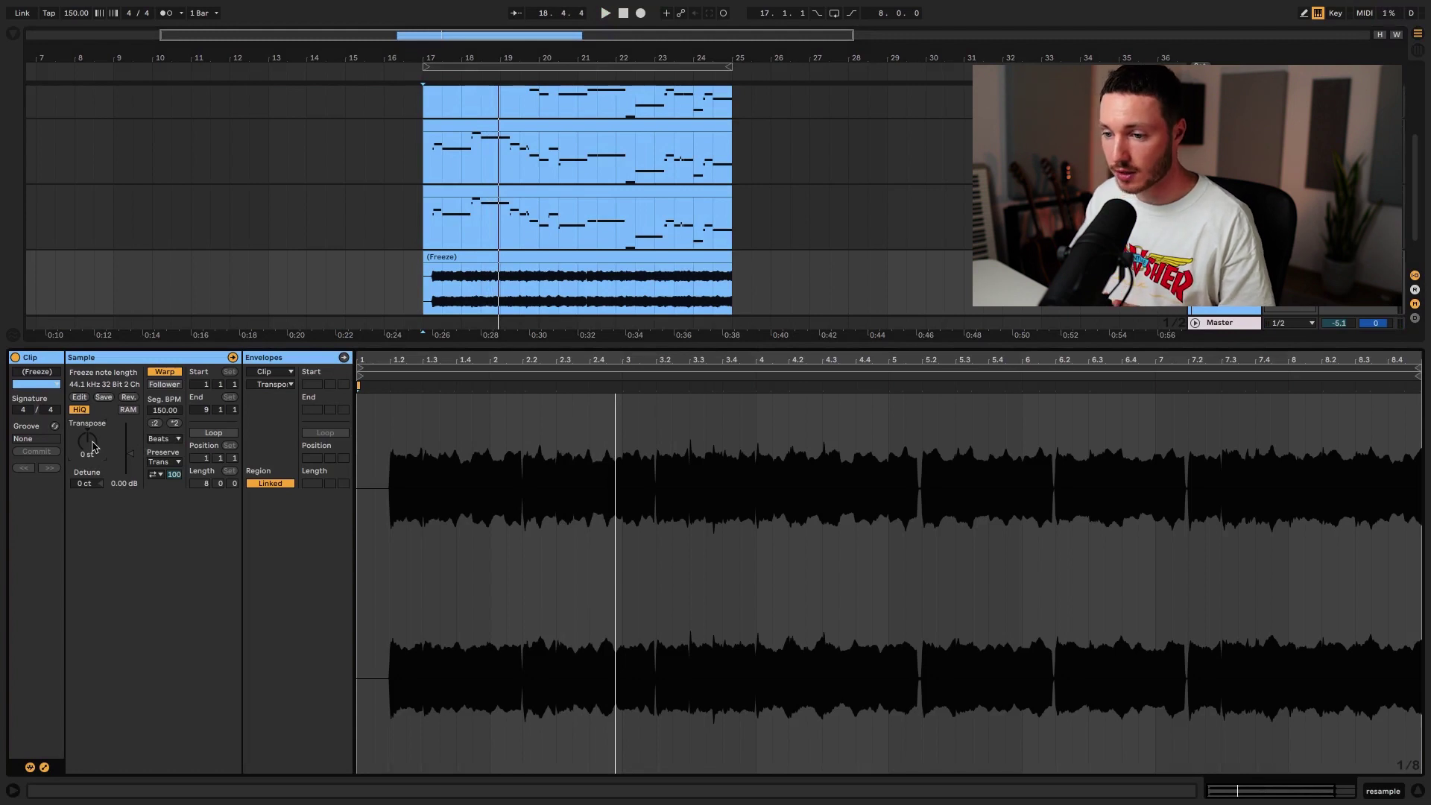
{"action": "key", "text": "space"}
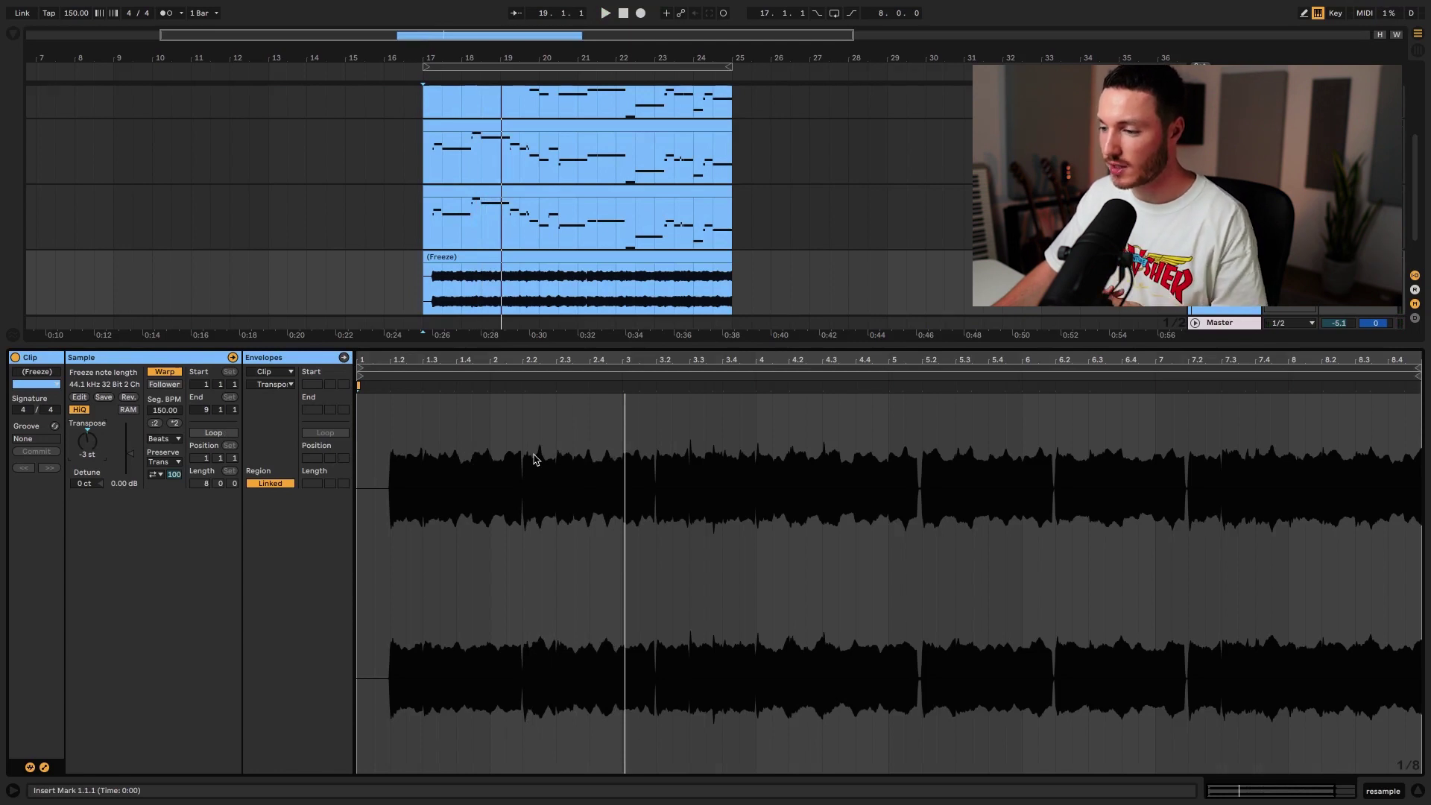
Step: Mark the note transition at 2.2.1 in the resampled waveform, return to the track's devices, and place the insert marker at 25.1.1
{"action": "left_click", "coordinate": [524, 436]}
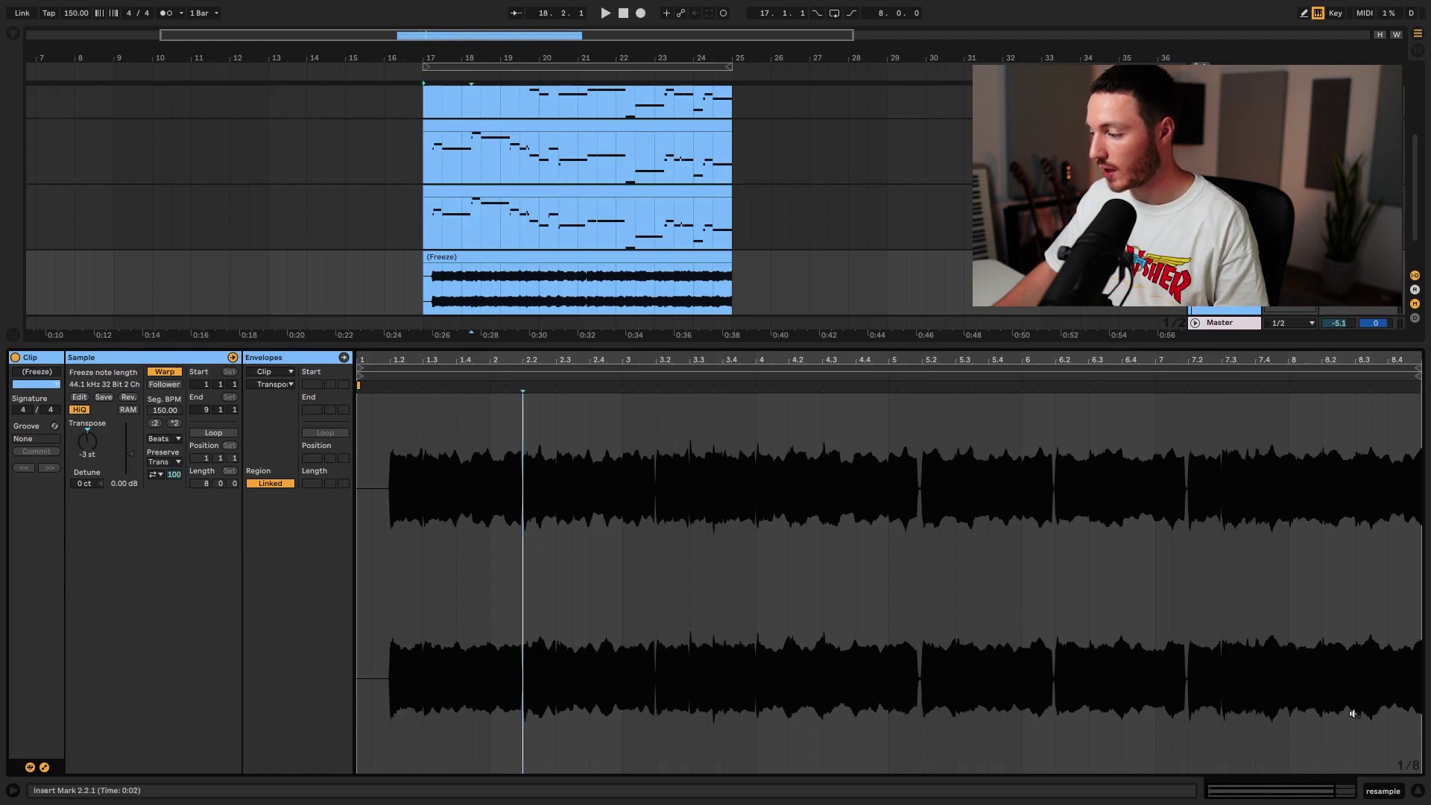
{"action": "left_click", "coordinate": [1382, 792]}
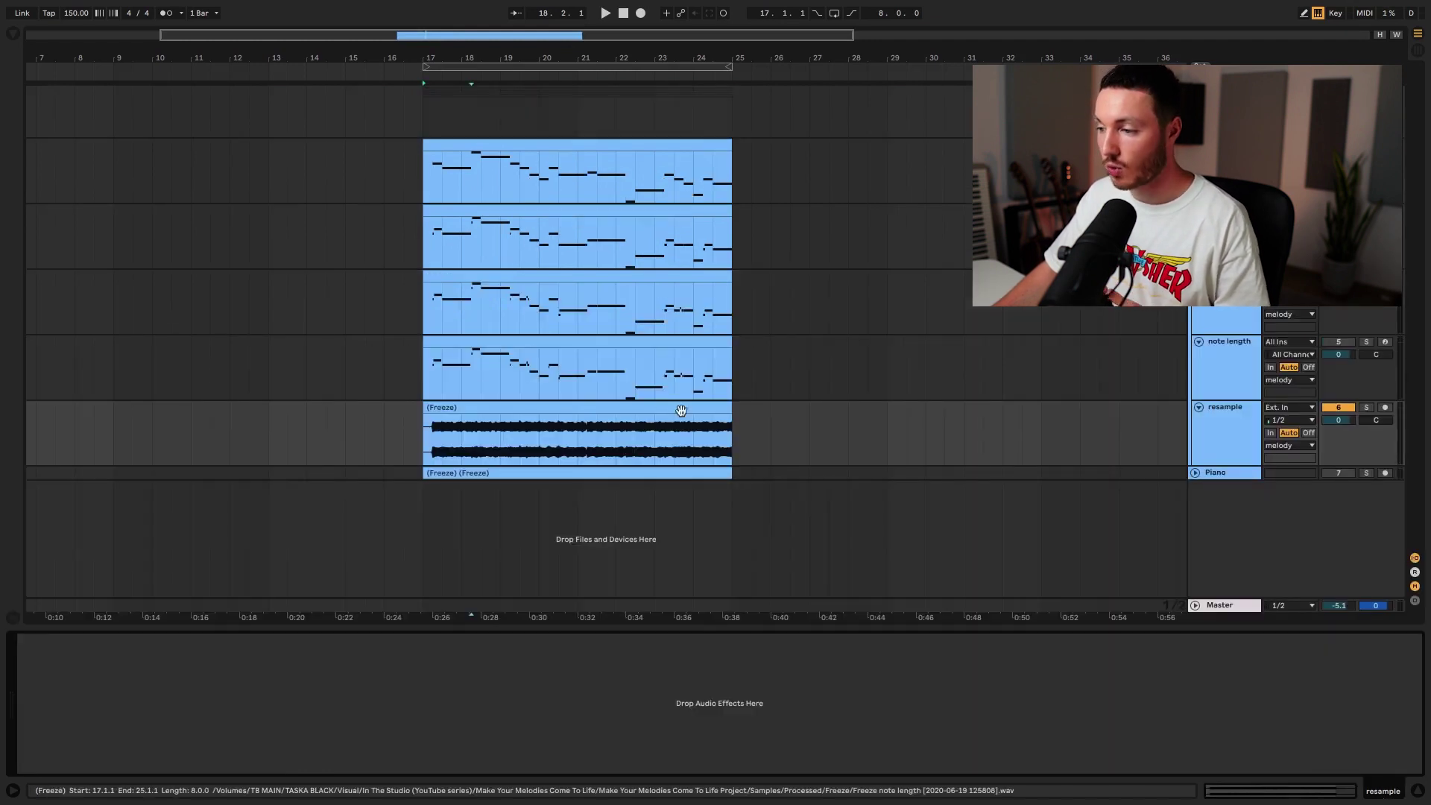
{"action": "left_click", "coordinate": [729, 433]}
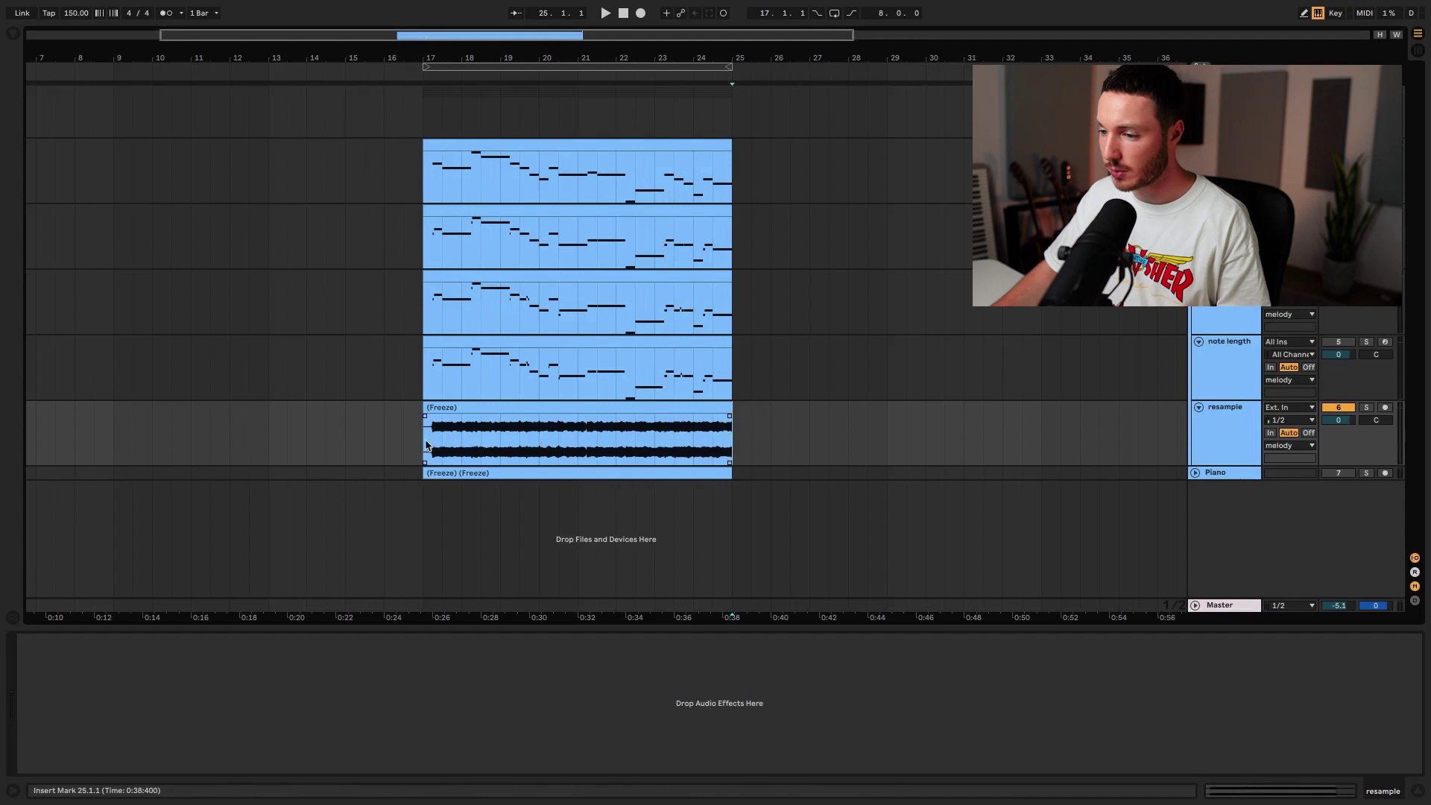